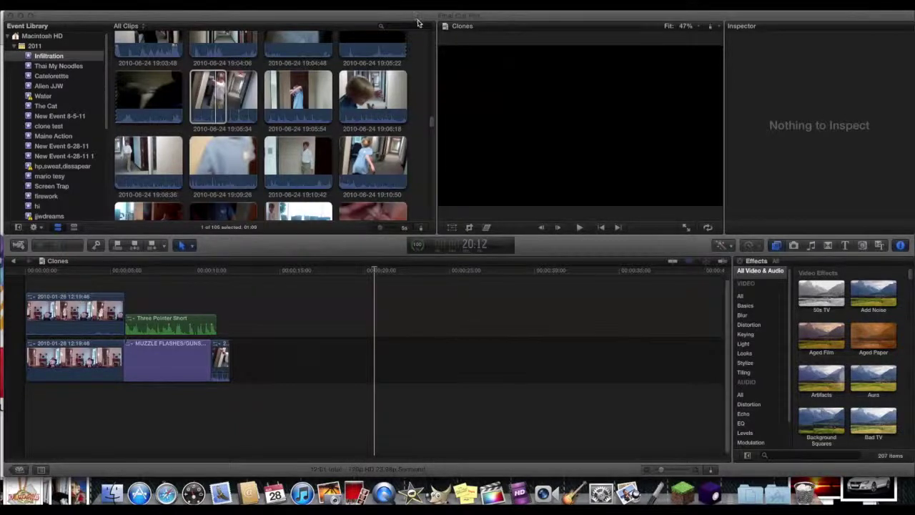
# Select the hallway clip and scrub through it to find the moment the gun fires
pyautogui.scroll(-2, 428, 166)
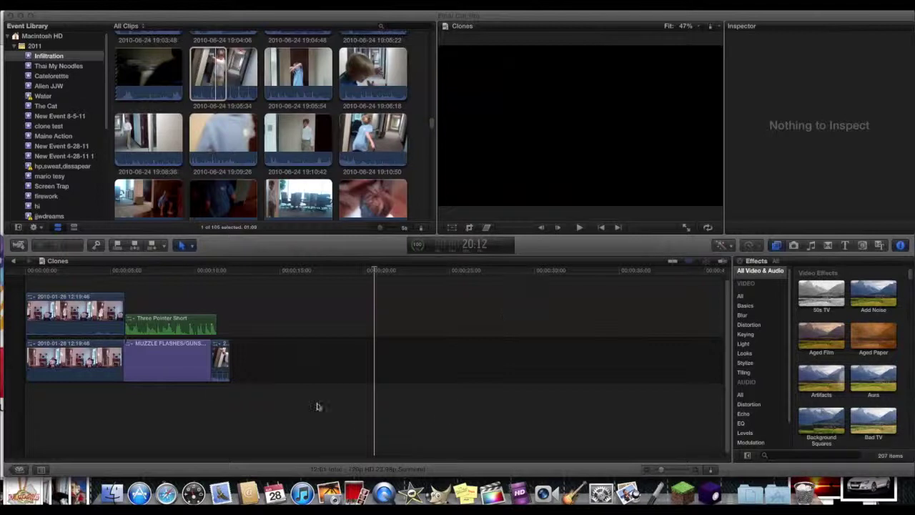
pyautogui.click(218, 408)
pyautogui.click(223, 361)
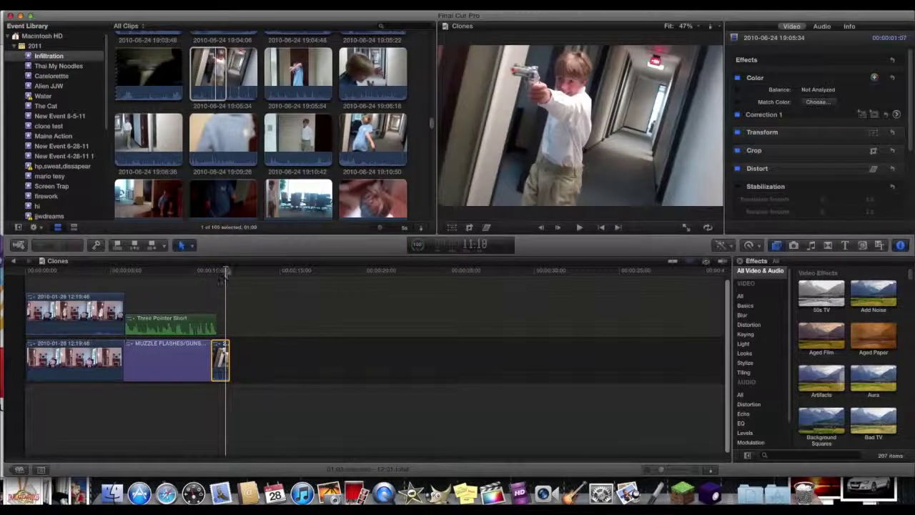
pyautogui.moveTo(224, 273)
pyautogui.mouseDown()
pyautogui.moveTo(212, 272)
pyautogui.moveTo(223, 273)
pyautogui.mouseUp()
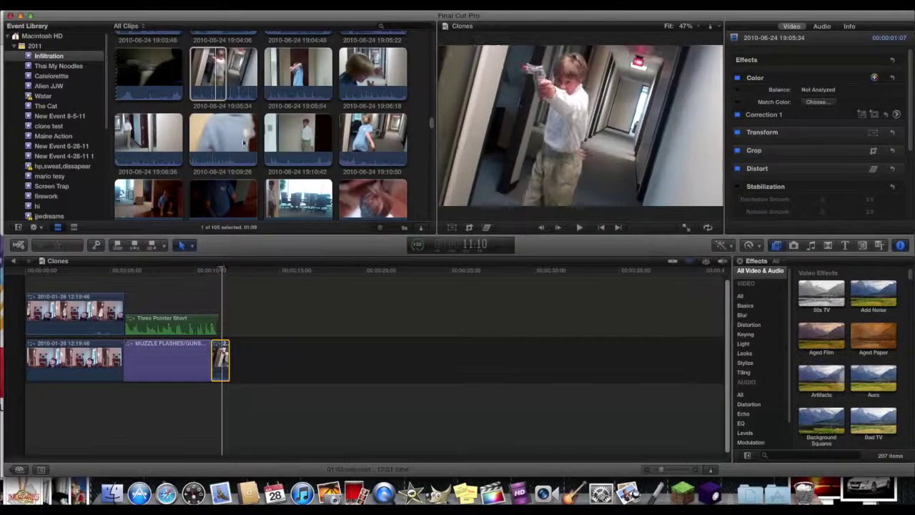
pyautogui.scroll(3, 249, 144)
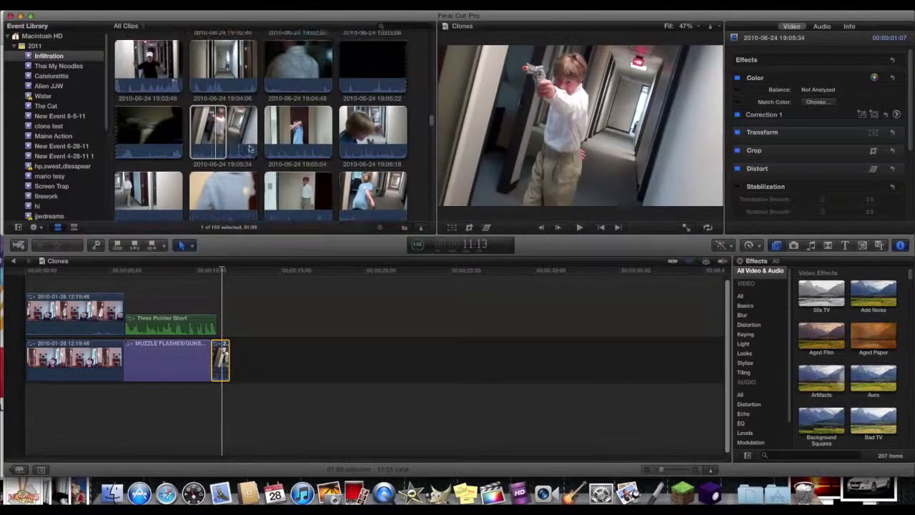
pyautogui.click(211, 301)
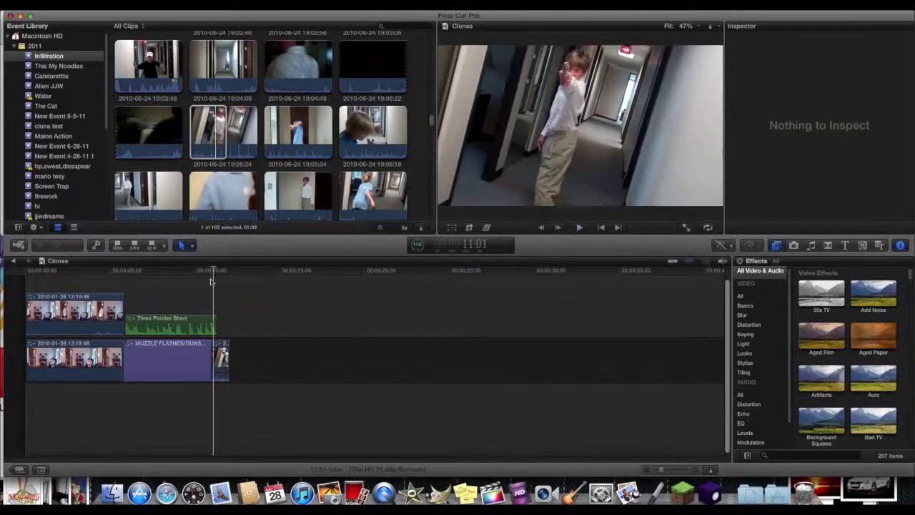
pyautogui.moveTo(218, 272)
pyautogui.mouseDown()
pyautogui.moveTo(228, 280)
pyautogui.moveTo(211, 284)
pyautogui.mouseUp()
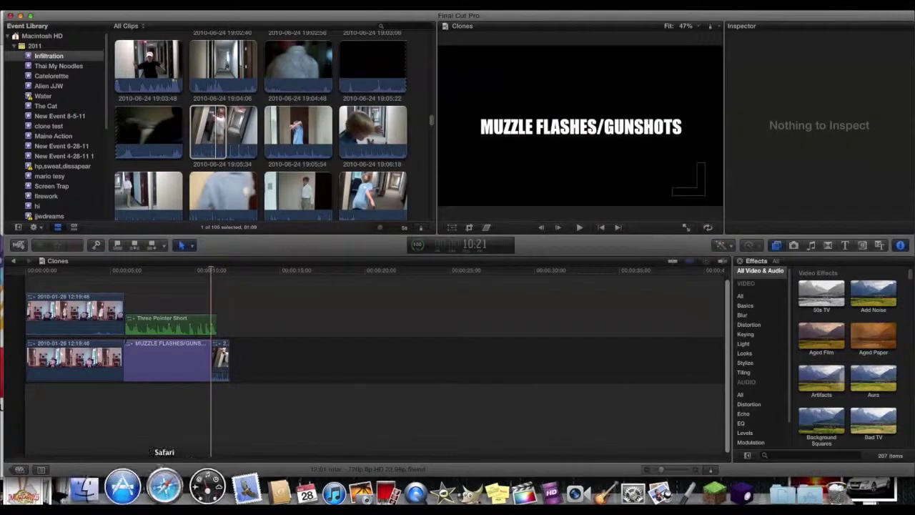
# Search Google in Safari for "muzzle flash"
pyautogui.click(151, 488)
pyautogui.click(246, 61)
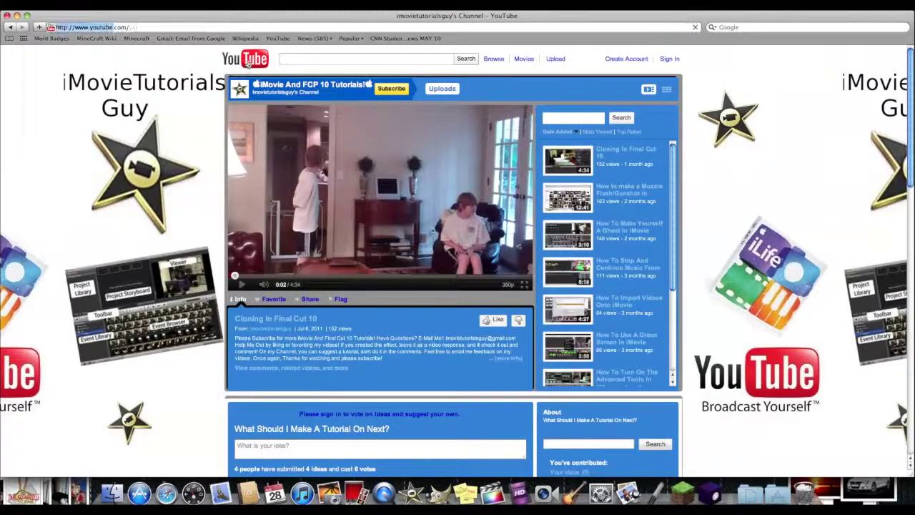
pyautogui.click(799, 26)
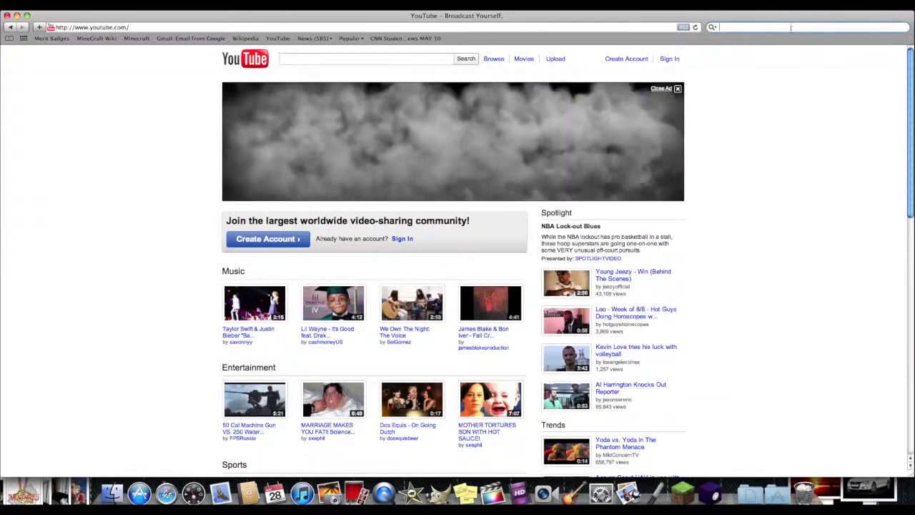
pyautogui.write('MU')
pyautogui.press('BackSpace')
pyautogui.press('BackSpace')
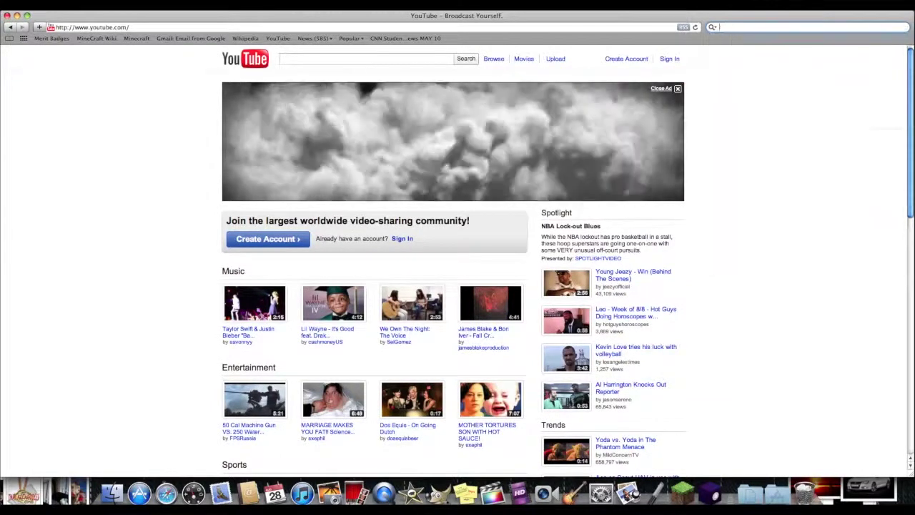
pyautogui.write('n')
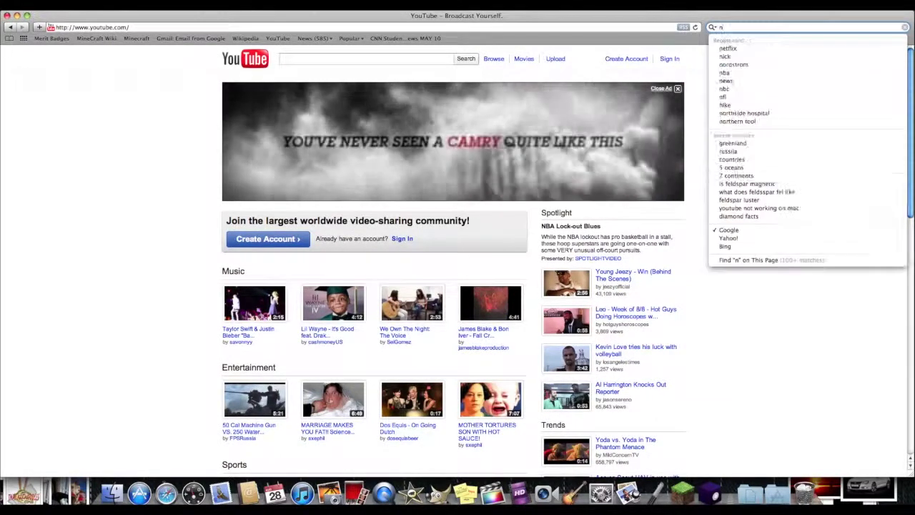
pyautogui.press('BackSpace')
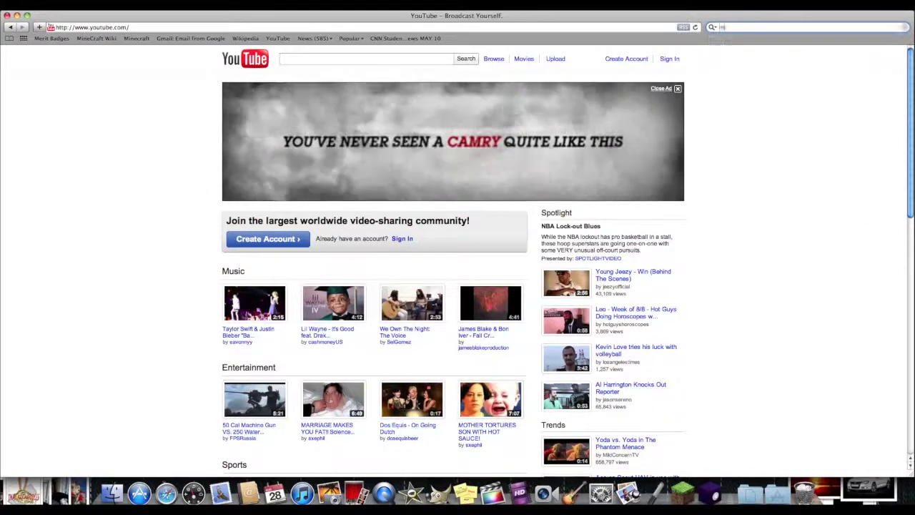
pyautogui.write('muzzle flas')
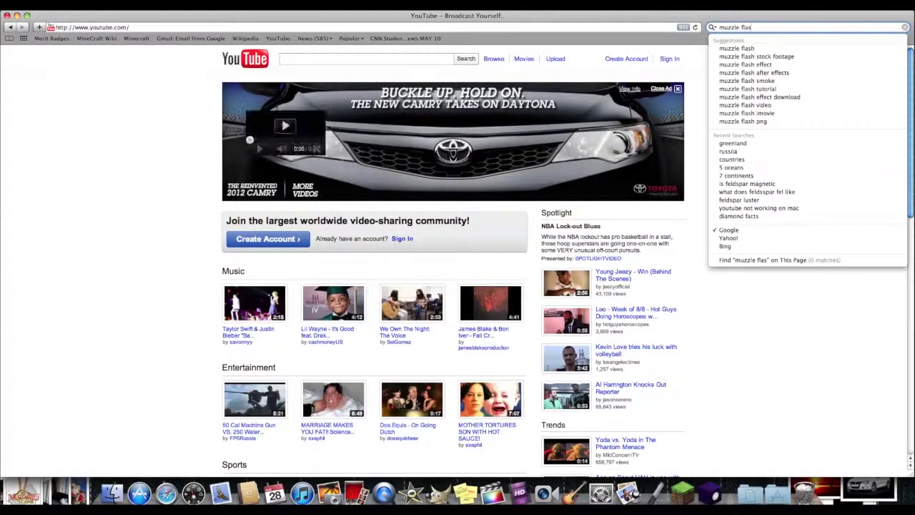
pyautogui.write('h')
pyautogui.press('Return')
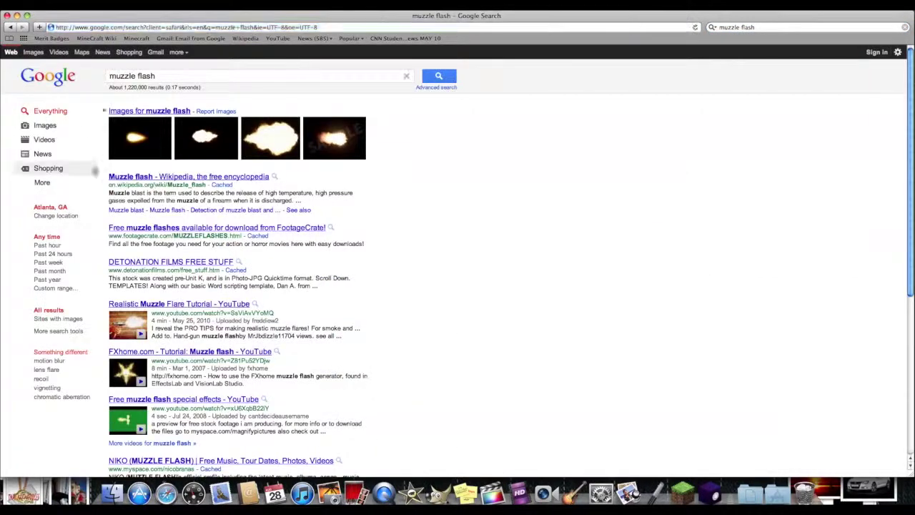
# Browse the Google Images results for muzzle flash, then return to Final Cut Pro
pyautogui.click(34, 53)
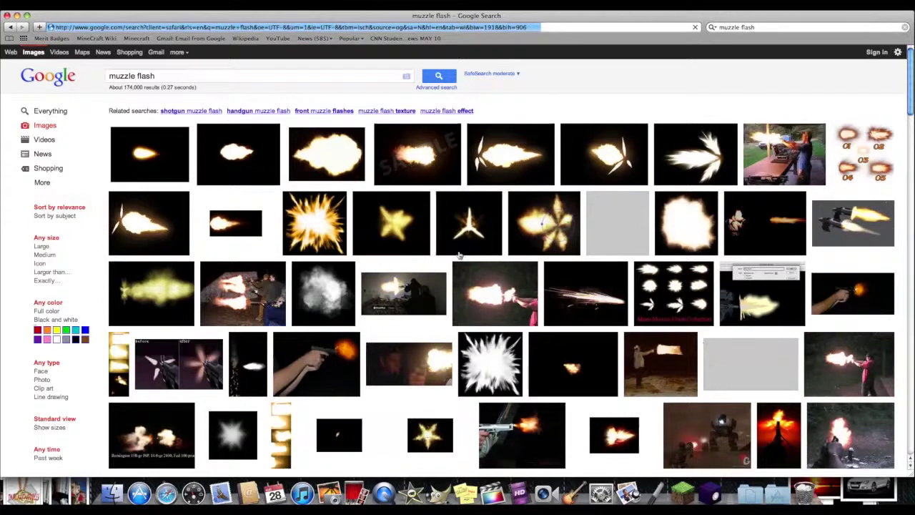
pyautogui.scroll(-5, 264, 207)
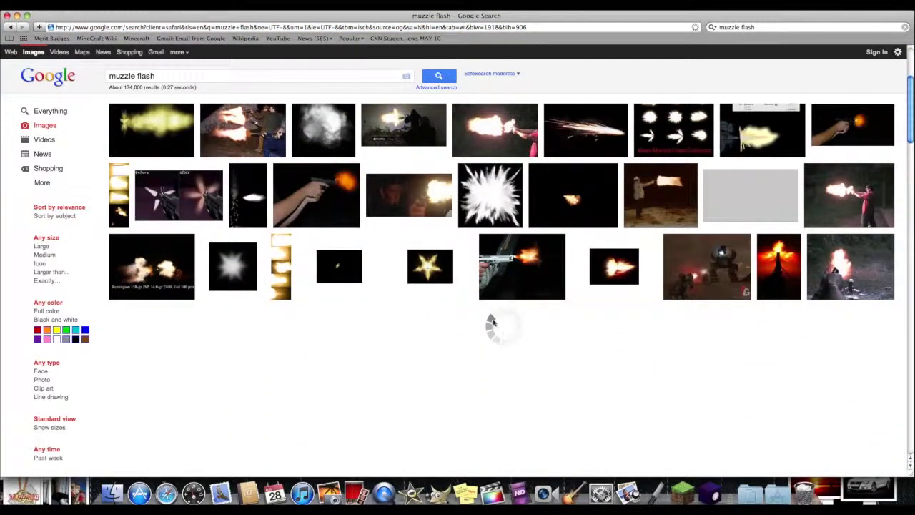
pyautogui.scroll(2, 565, 304)
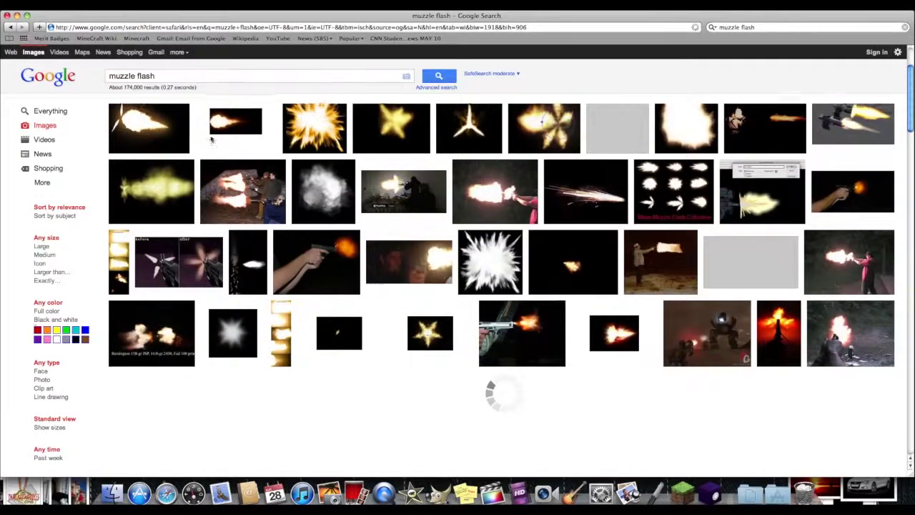
pyautogui.scroll(3, 210, 139)
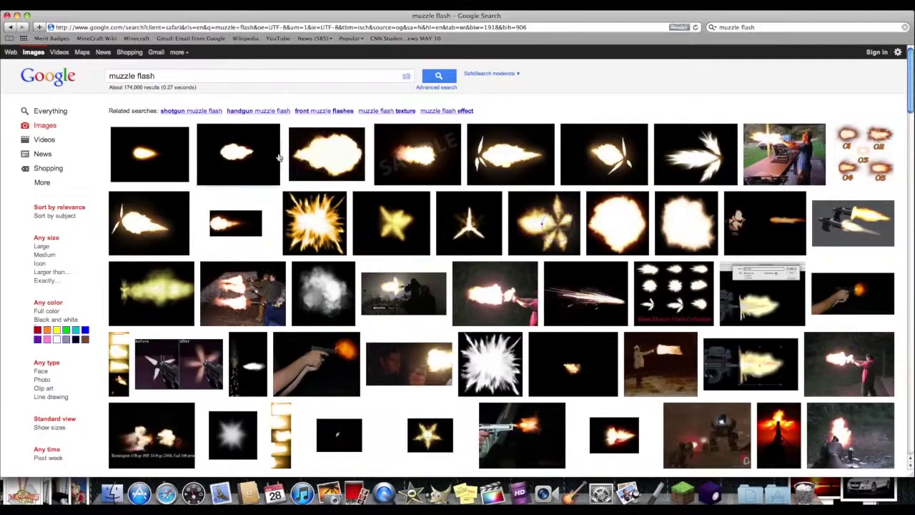
pyautogui.moveTo(620, 220)
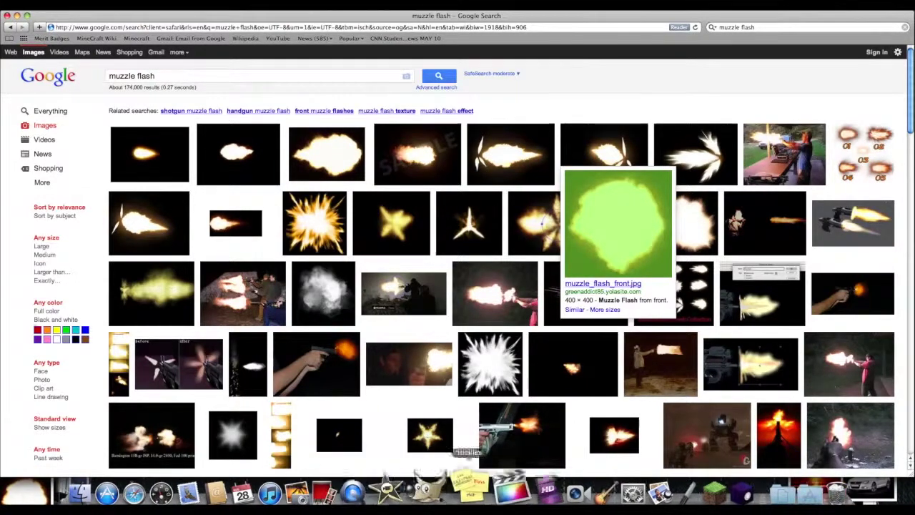
pyautogui.click(488, 488)
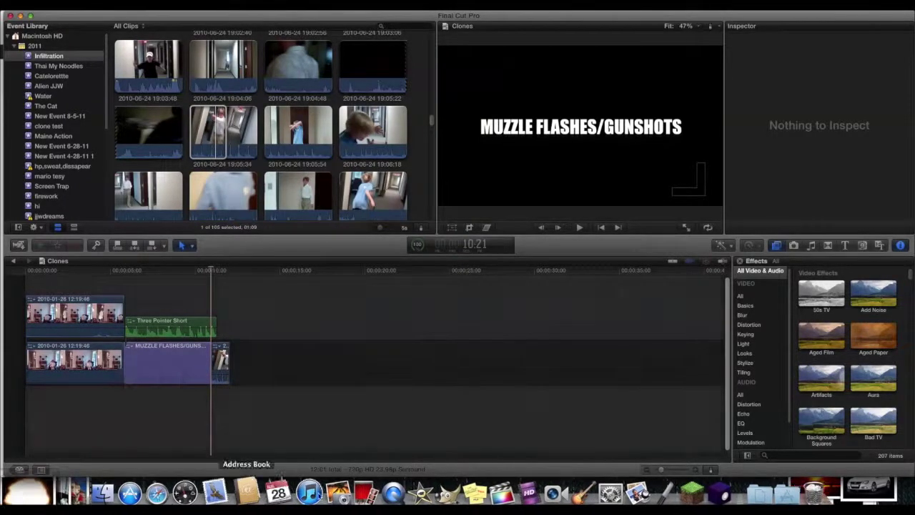
# Drop the images-1 muzzle flash still above the hallway clip at the gunshot frame
pyautogui.moveTo(675, 471); pyautogui.dragTo(680, 470)
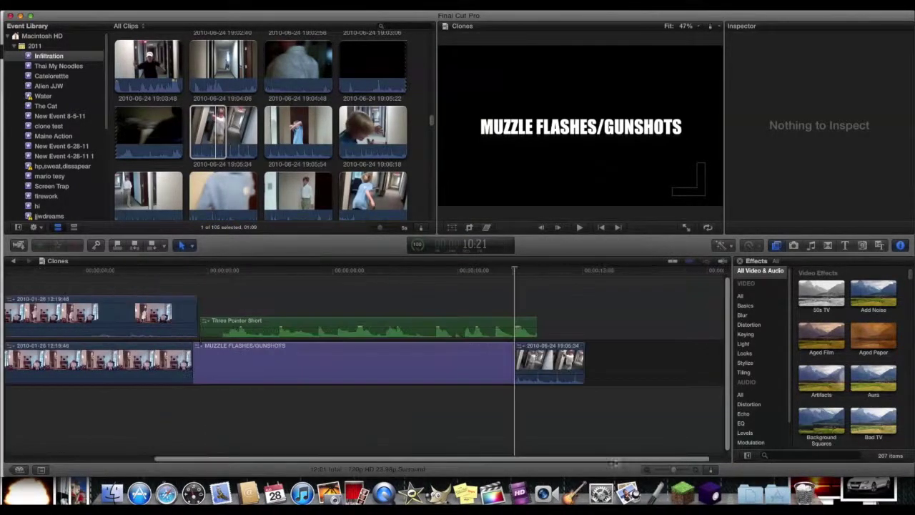
pyautogui.hscroll(2, 542, 340)
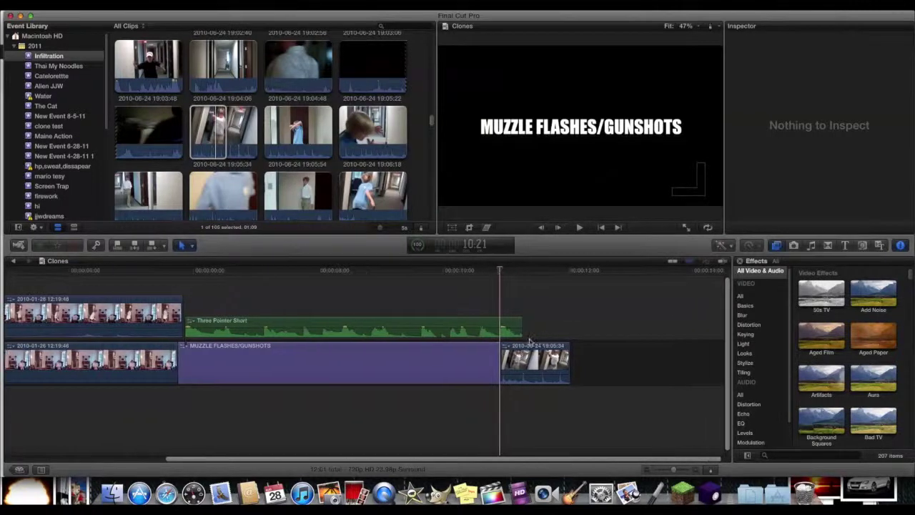
pyautogui.moveTo(28, 501); pyautogui.dragTo(388, 414)
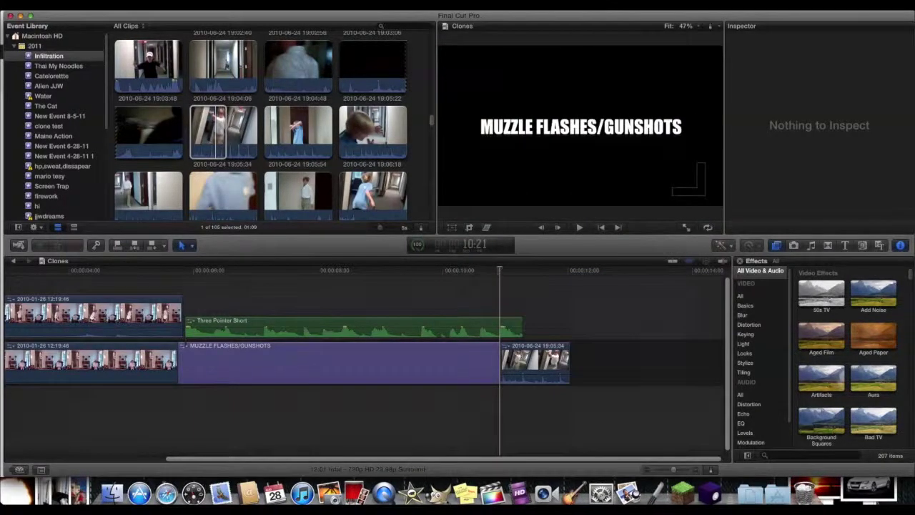
pyautogui.press('space')
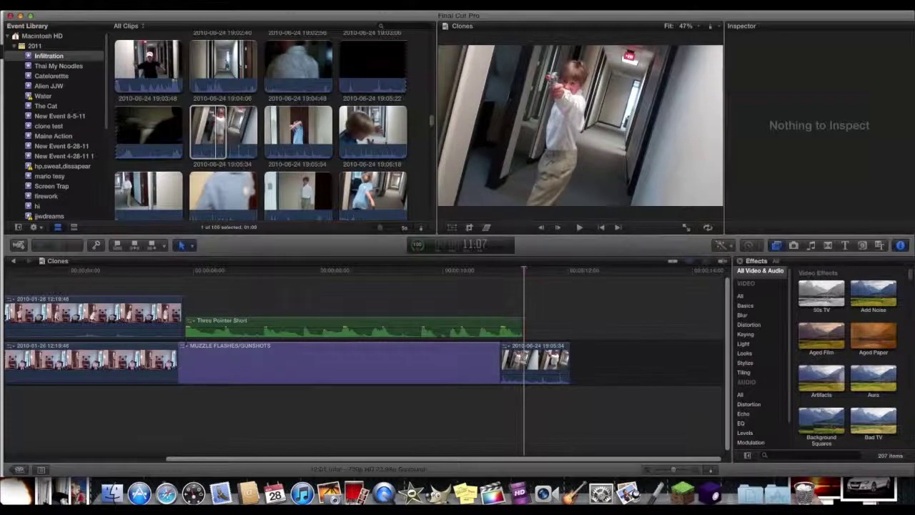
pyautogui.moveTo(179, 464); pyautogui.dragTo(322, 315)
# Delete the flash clip to check the timing, then undo to restore it
pyautogui.hscroll(5, 558, 307)
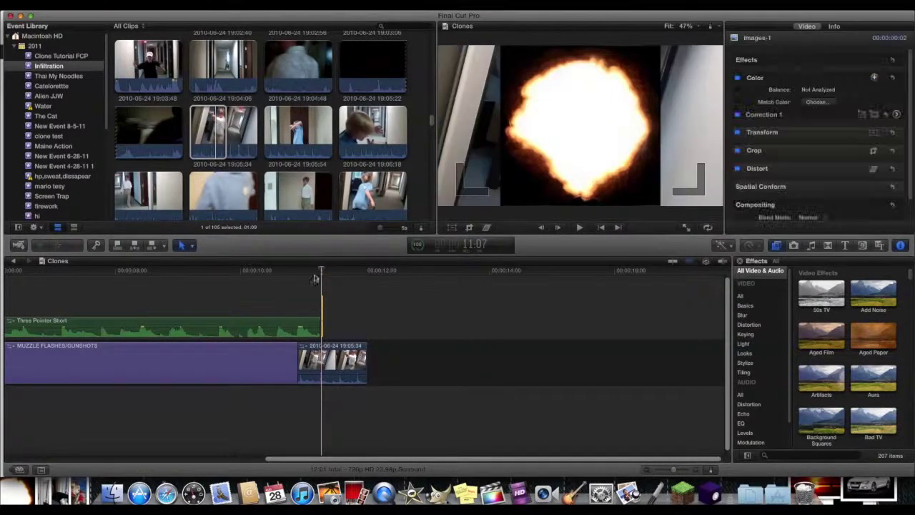
pyautogui.press('Delete')
pyautogui.press('space')
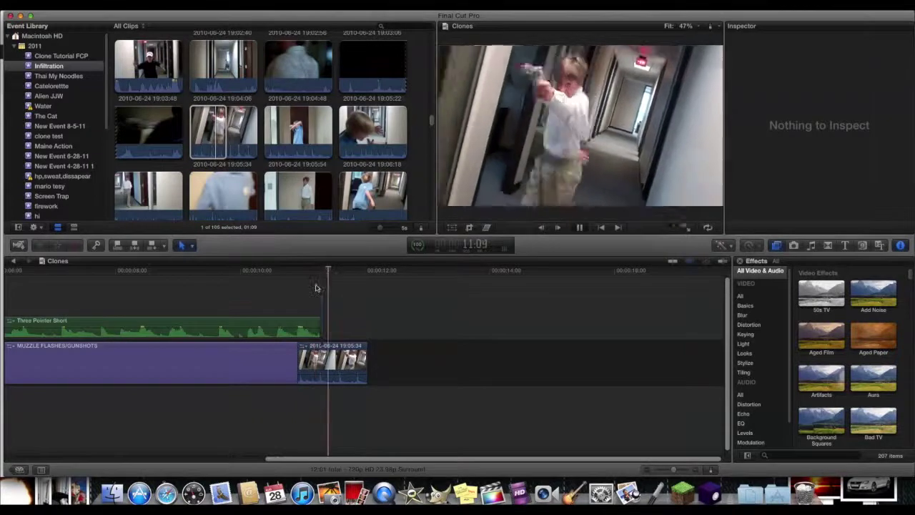
pyautogui.press('super+z')
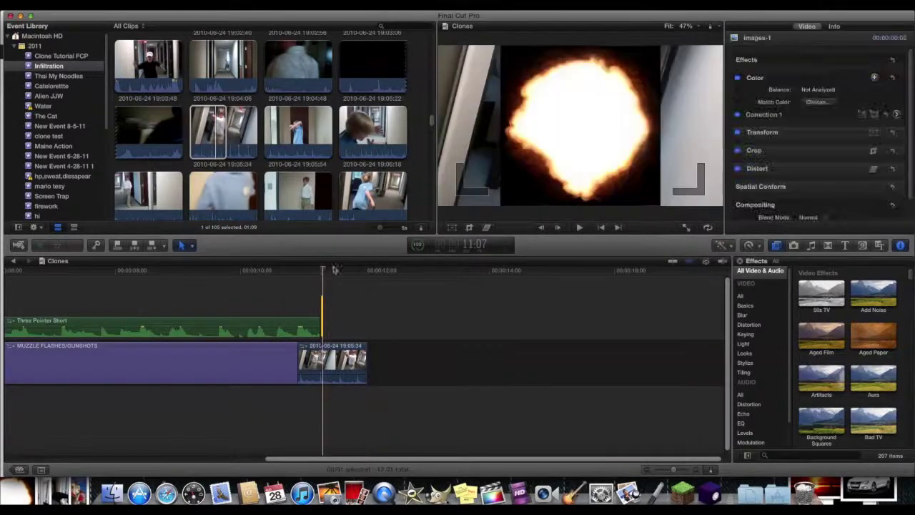
pyautogui.write('47')
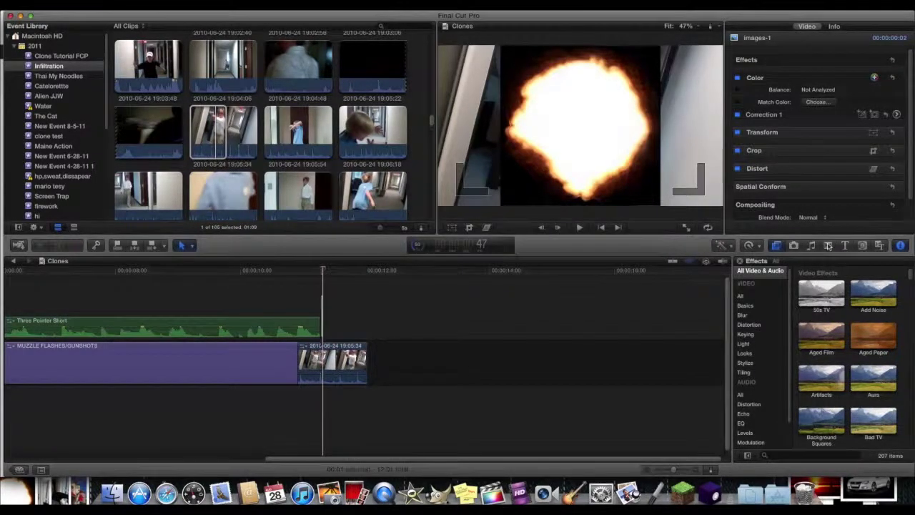
# Apply the Luma Keyer from the Keying effects to the images-1 flash clip
pyautogui.click(320, 313)
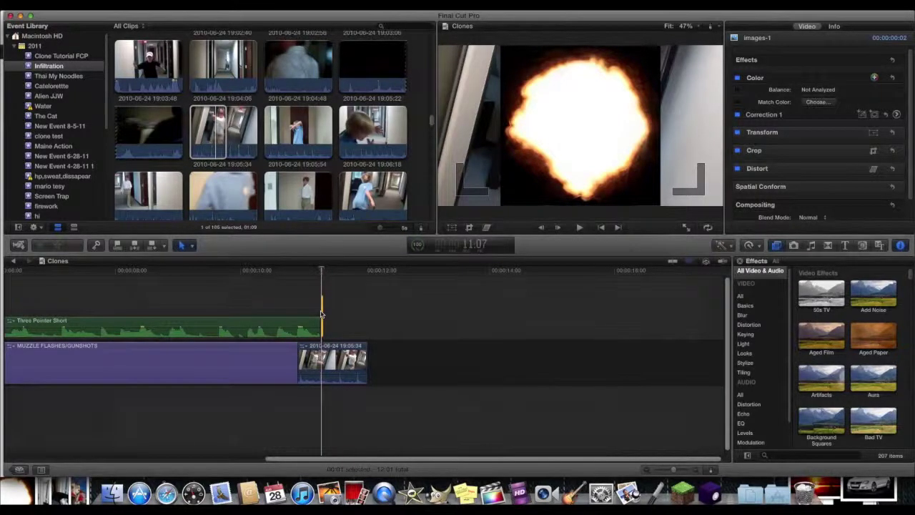
pyautogui.click(747, 297)
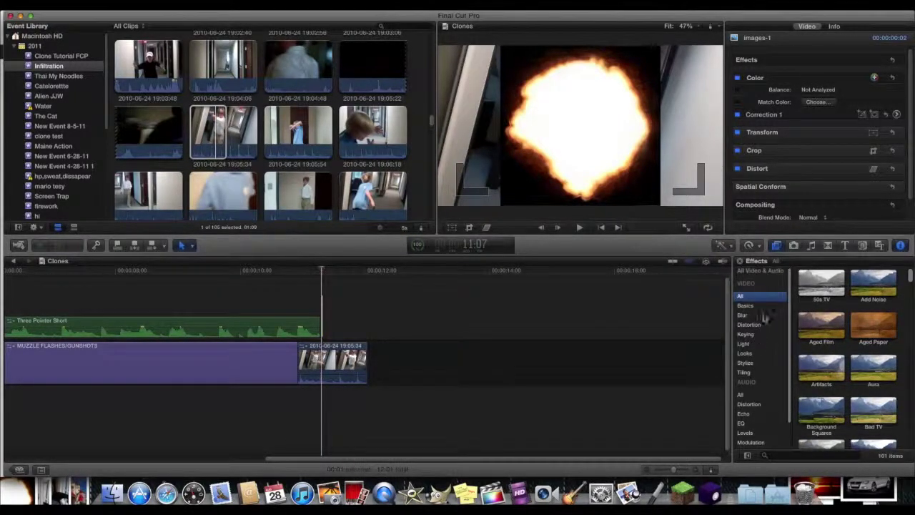
pyautogui.click(746, 334)
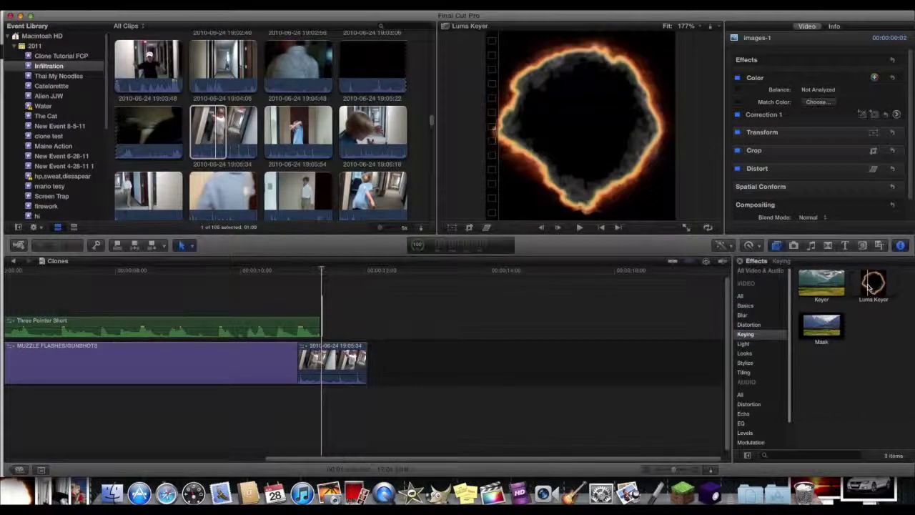
pyautogui.moveTo(870, 285); pyautogui.dragTo(323, 313)
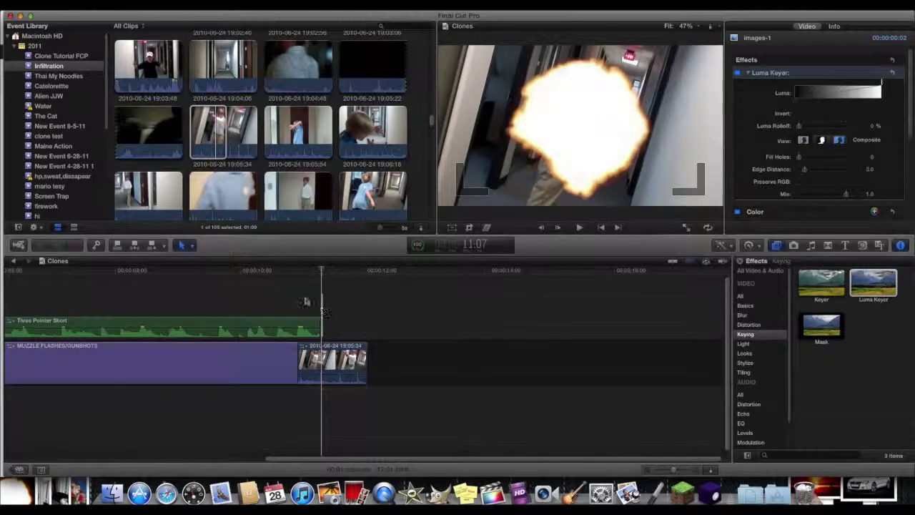
# Preview the keyed flash, reselect it, and try adjusting Fill Holes
pyautogui.click(310, 295)
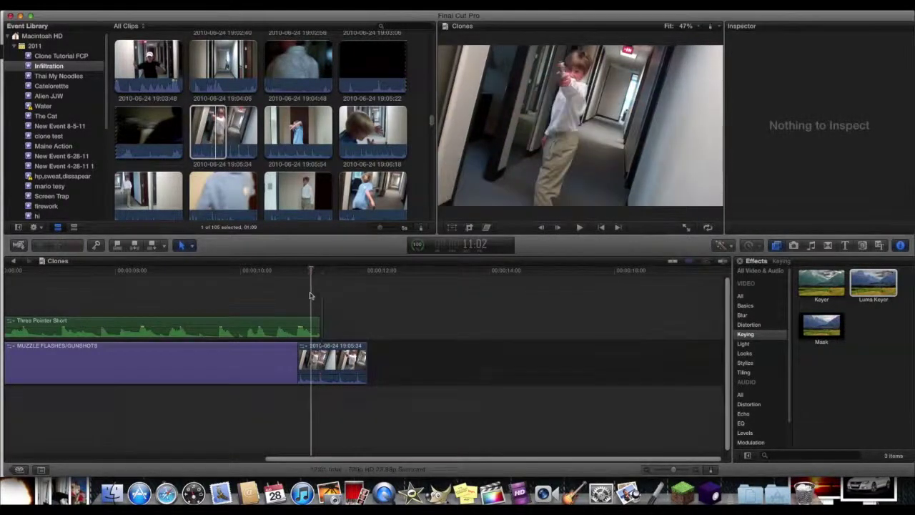
pyautogui.press('space')
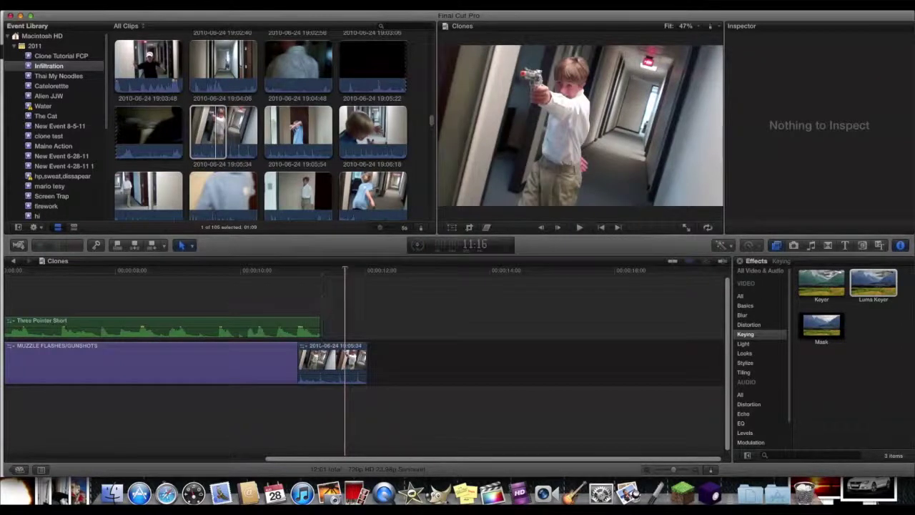
pyautogui.click(323, 309)
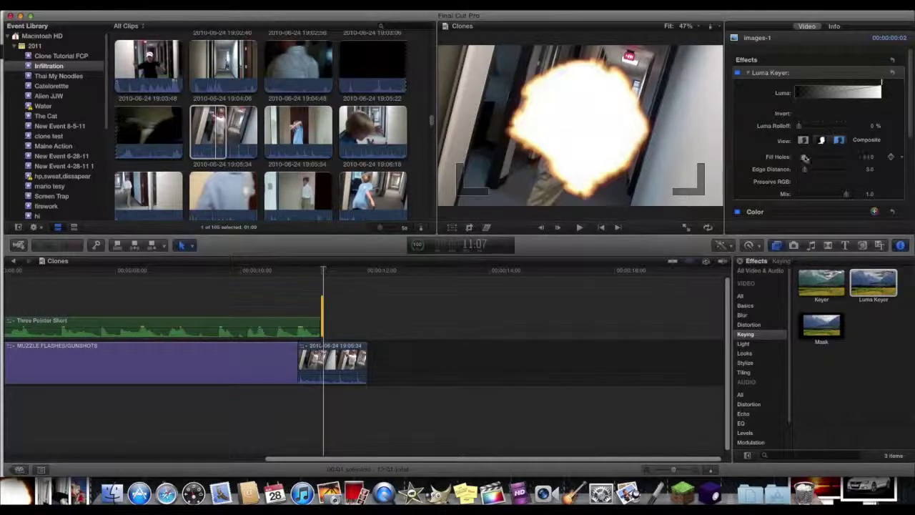
pyautogui.moveTo(806, 158); pyautogui.dragTo(728, 158)
# Adjust Fill Holes, widen the luma range and enable Preserve RGB, then preview the flash
pyautogui.moveTo(799, 158)
pyautogui.mouseDown()
pyautogui.moveTo(806, 159)
pyautogui.moveTo(789, 159)
pyautogui.mouseUp()
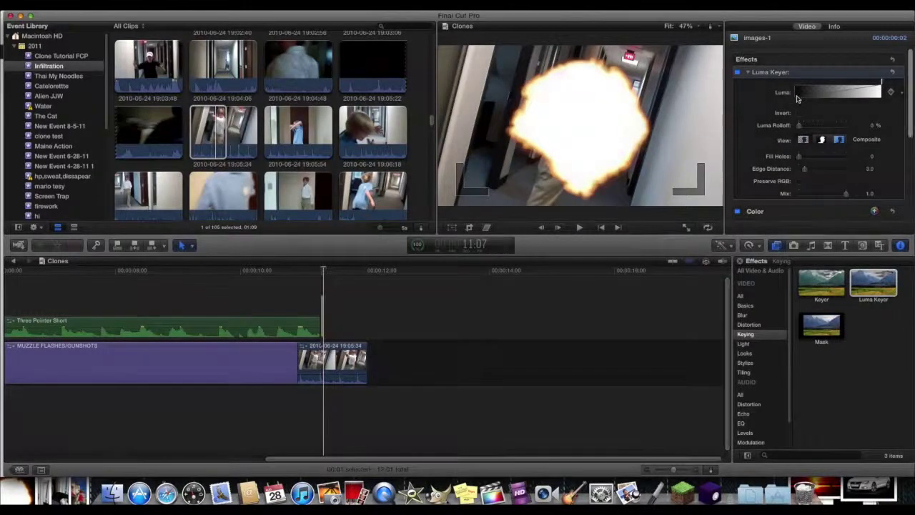
pyautogui.moveTo(802, 92); pyautogui.dragTo(880, 100)
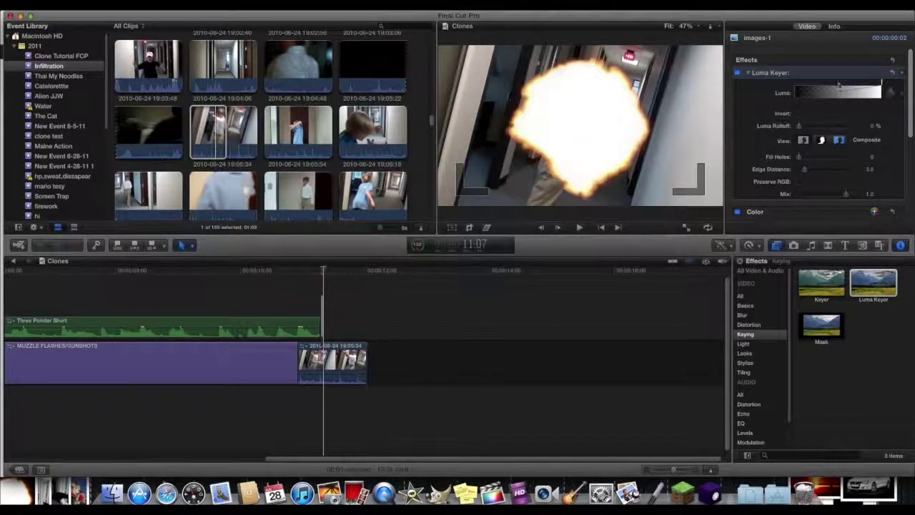
pyautogui.click(800, 182)
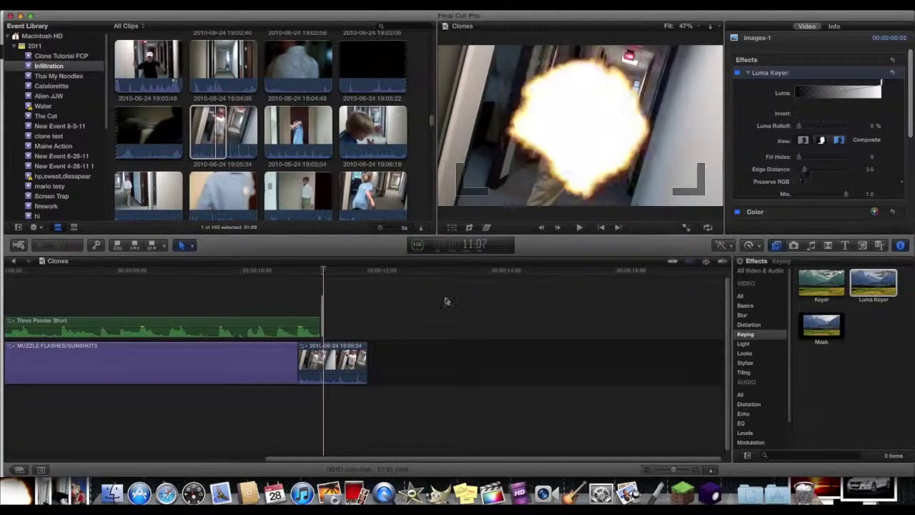
pyautogui.click(298, 290)
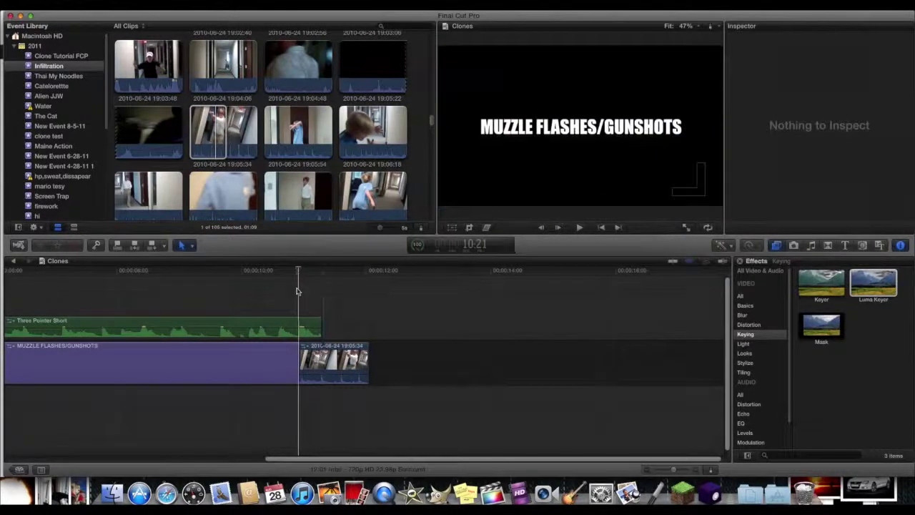
pyautogui.press('space')
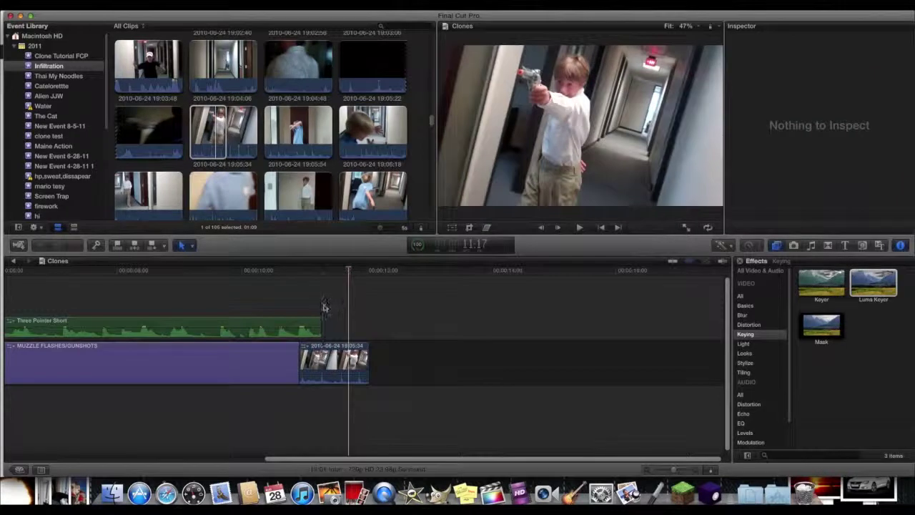
pyautogui.click(323, 307)
pyautogui.click(492, 191)
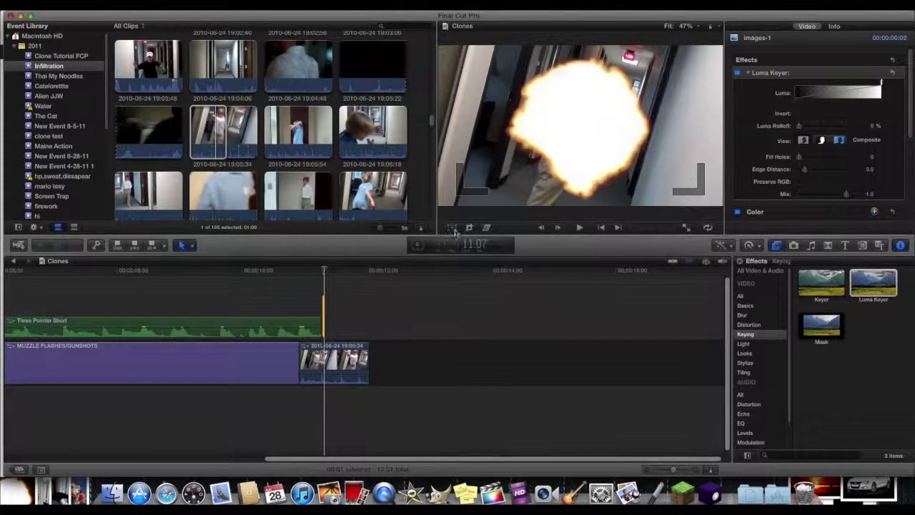
# Scale the flash to 46%, then rotate and move it onto the toy gun's muzzle
pyautogui.click(454, 227)
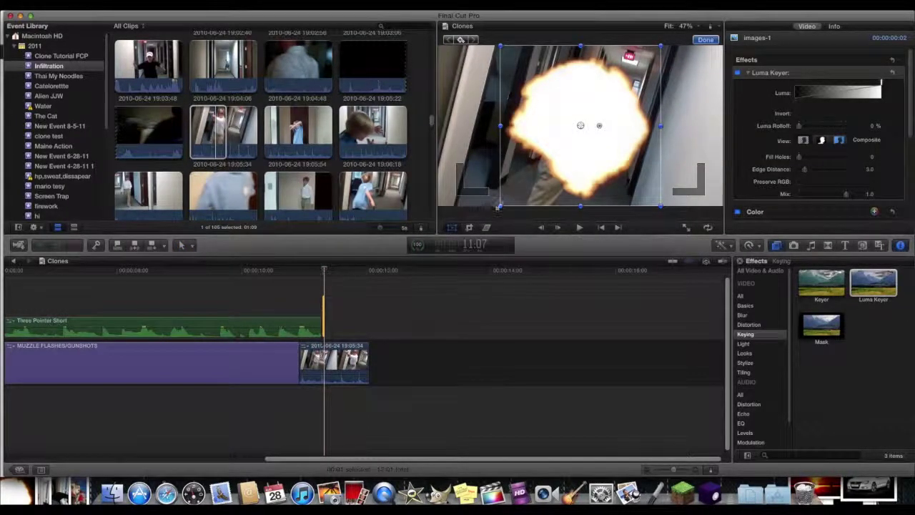
pyautogui.moveTo(498, 208); pyautogui.dragTo(551, 154)
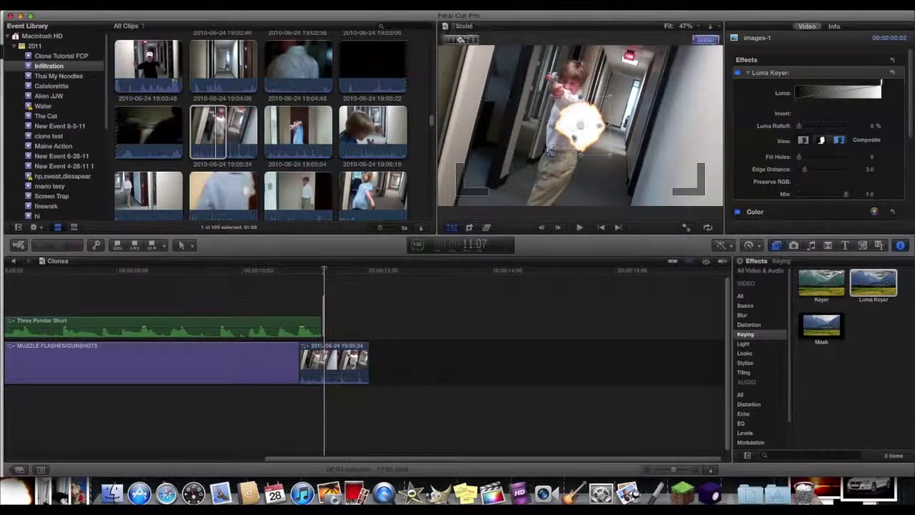
pyautogui.moveTo(600, 135); pyautogui.dragTo(545, 80)
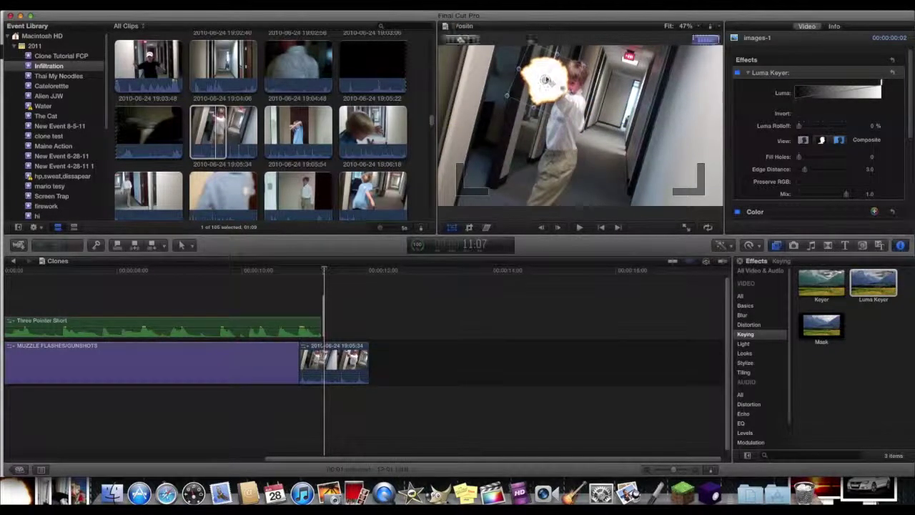
pyautogui.click(308, 292)
pyautogui.press('space')
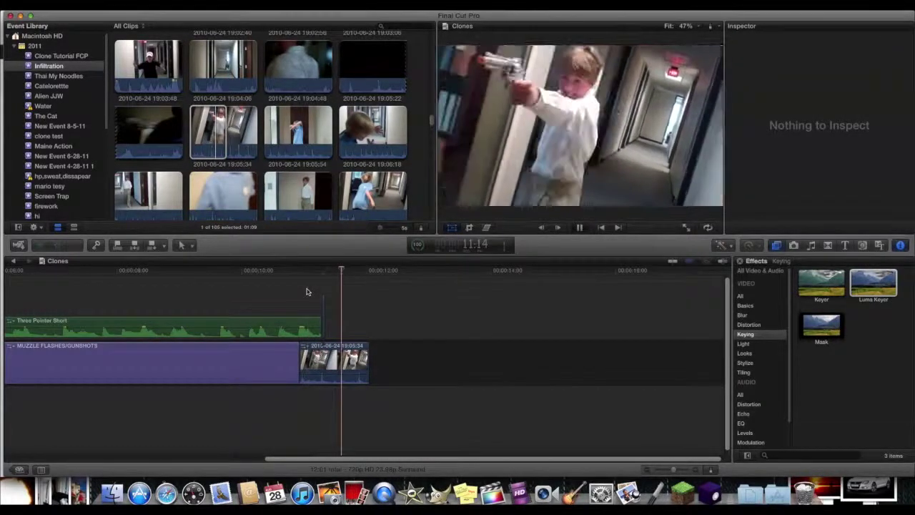
# Replay the shot to check the flash placement, then open the Music and Sound browser
pyautogui.click(306, 292)
pyautogui.press('space')
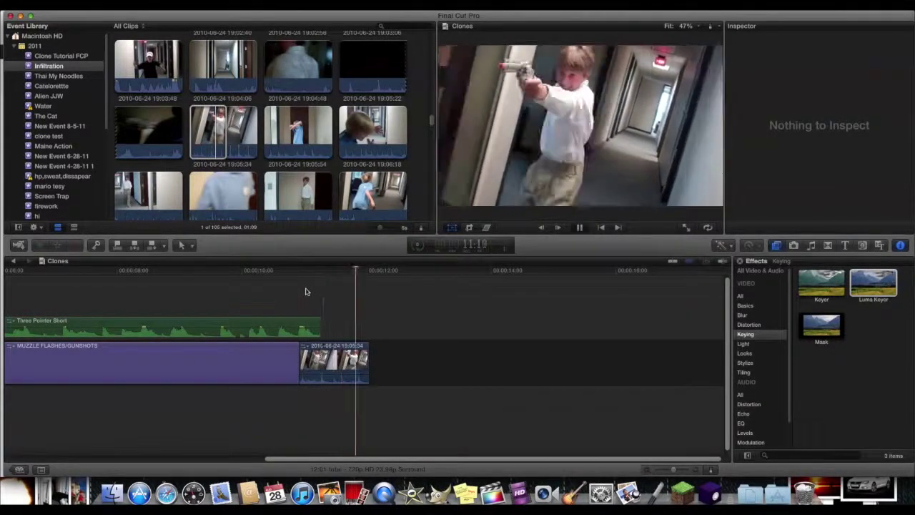
pyautogui.press('space')
pyautogui.click(299, 291)
pyautogui.press('space')
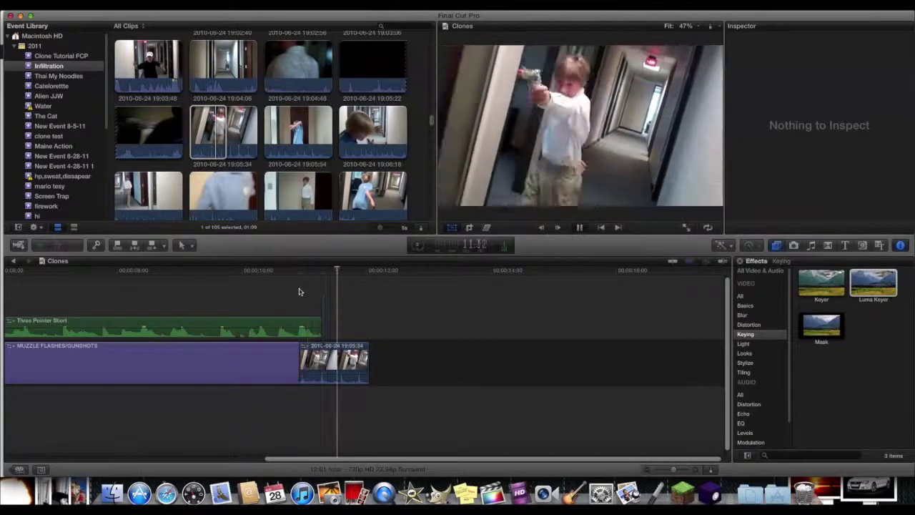
pyautogui.click(322, 309)
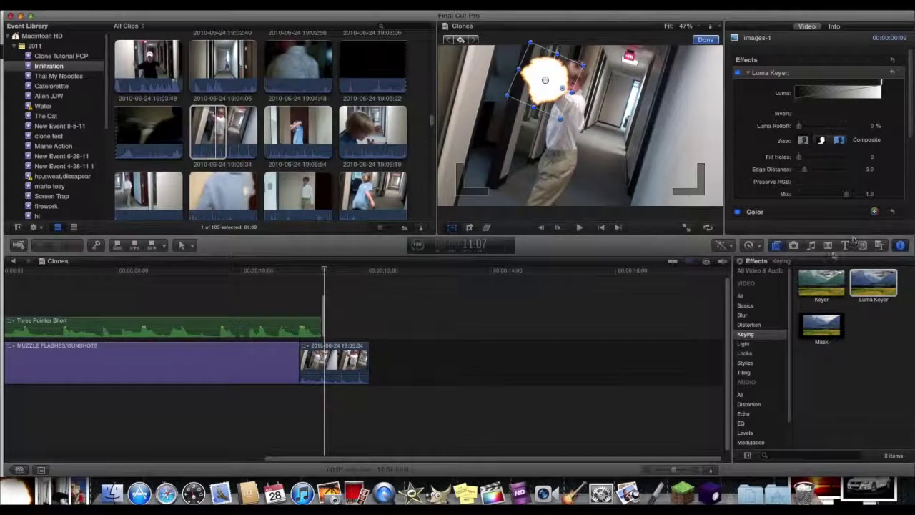
pyautogui.click(812, 245)
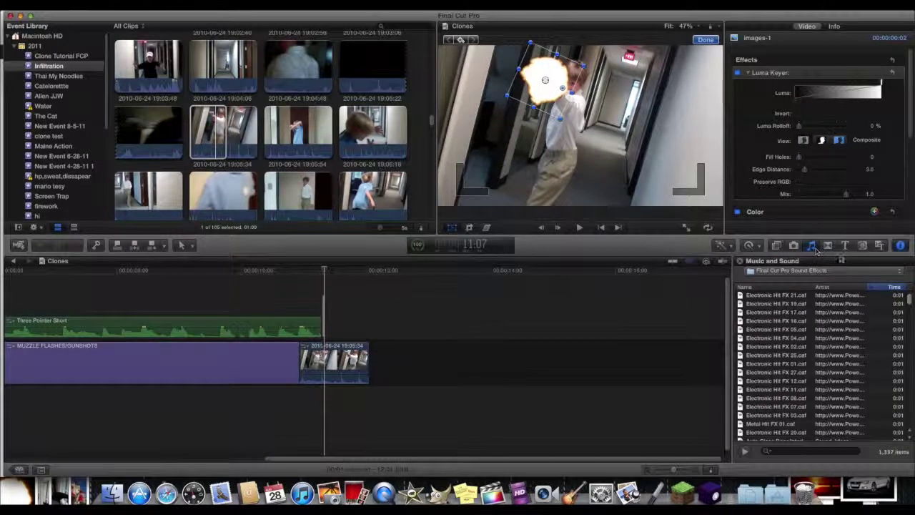
# Search the sound library for "gun" and filter to the Weapons category
pyautogui.click(842, 272)
pyautogui.click(843, 271)
pyautogui.write('gun')
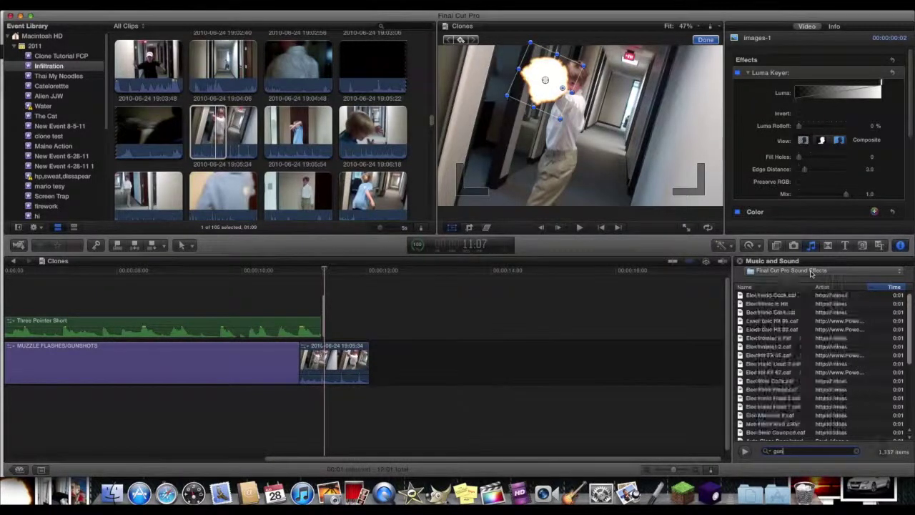
pyautogui.click(810, 272)
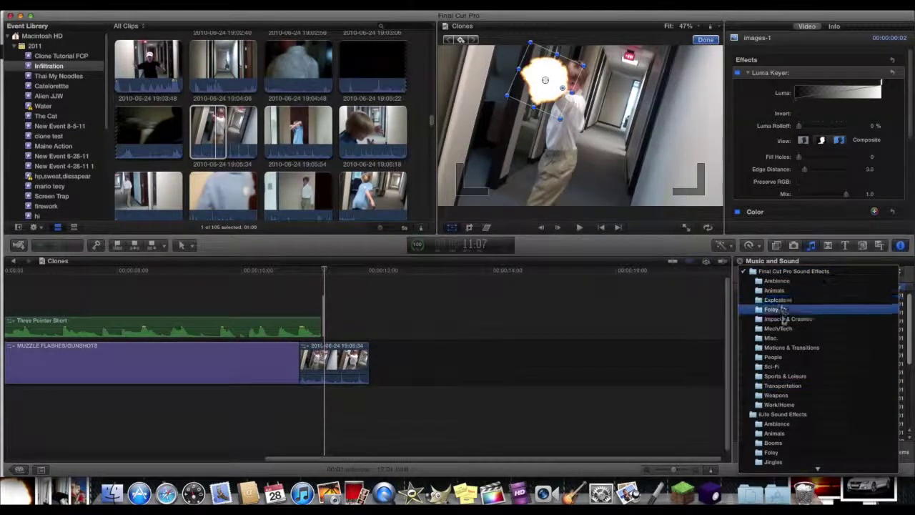
pyautogui.click(785, 396)
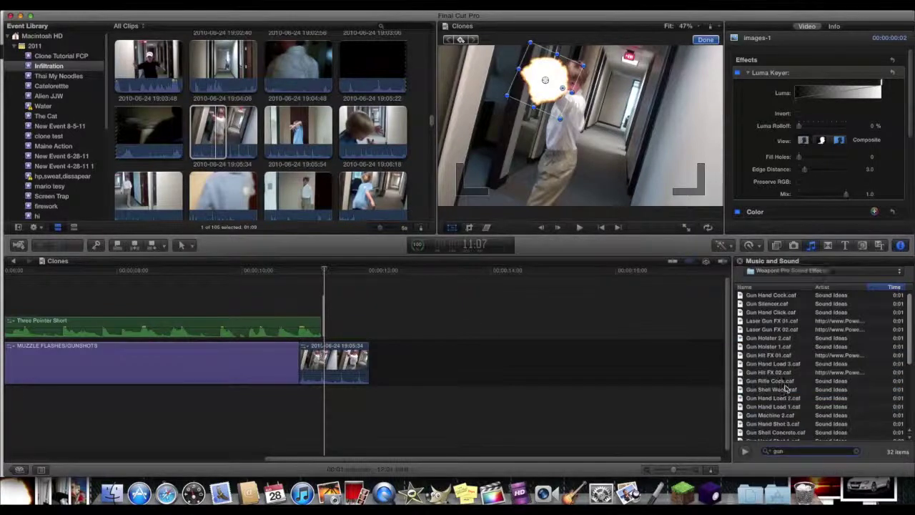
# Audition the gun sounds (Hand Shot, Rifle Shot, Holster, Hand Cock, 20MM), ending on Gun Shotgun.caf
pyautogui.doubleClick(794, 390)
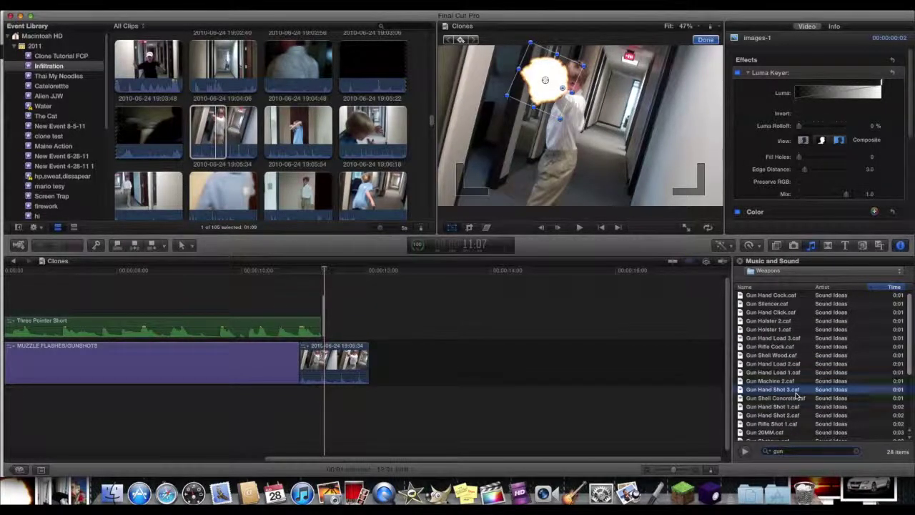
pyautogui.doubleClick(792, 397)
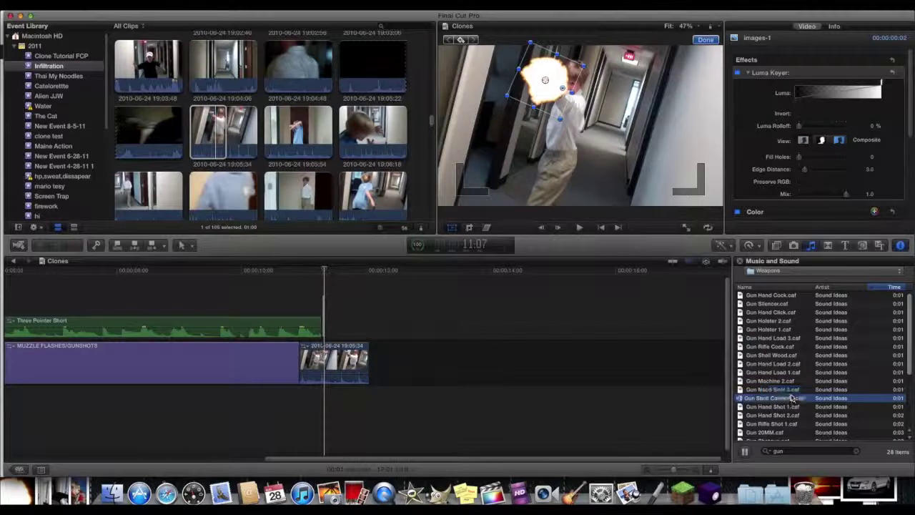
pyautogui.doubleClick(787, 406)
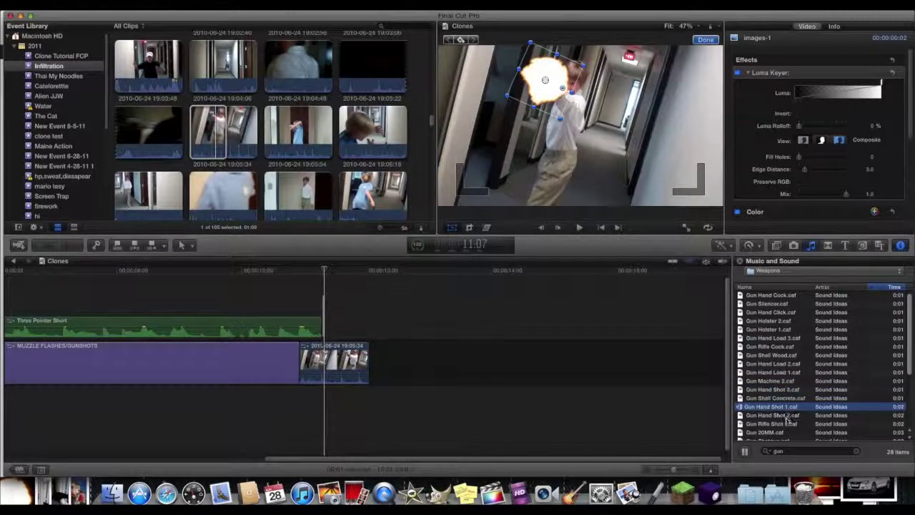
pyautogui.doubleClick(787, 415)
pyautogui.doubleClick(787, 422)
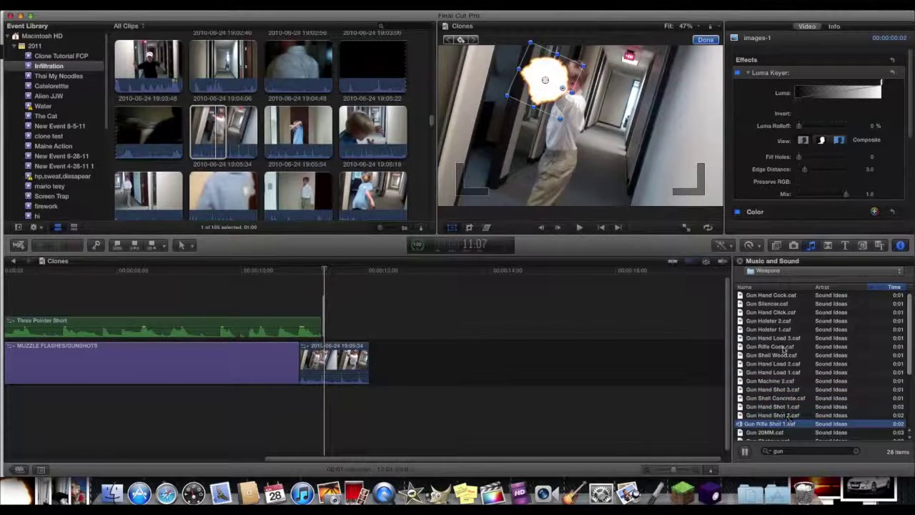
pyautogui.doubleClick(782, 338)
pyautogui.doubleClick(781, 329)
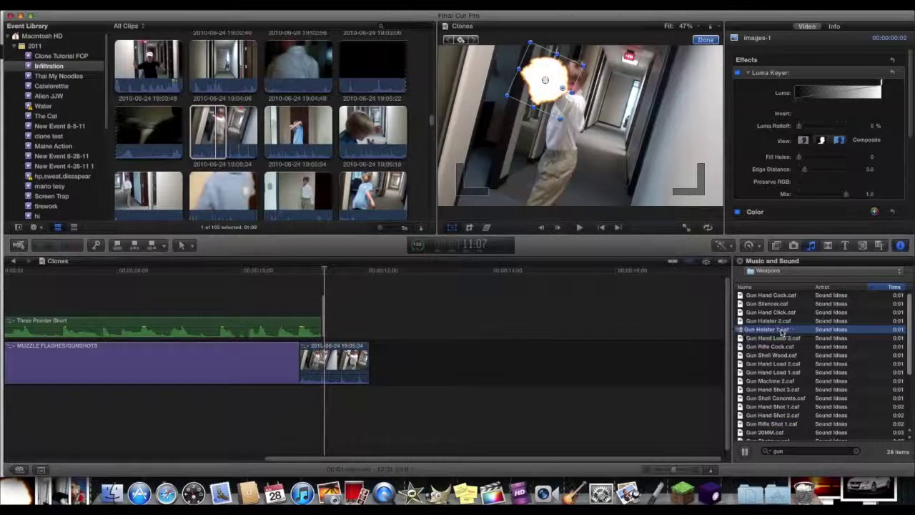
pyautogui.doubleClick(779, 321)
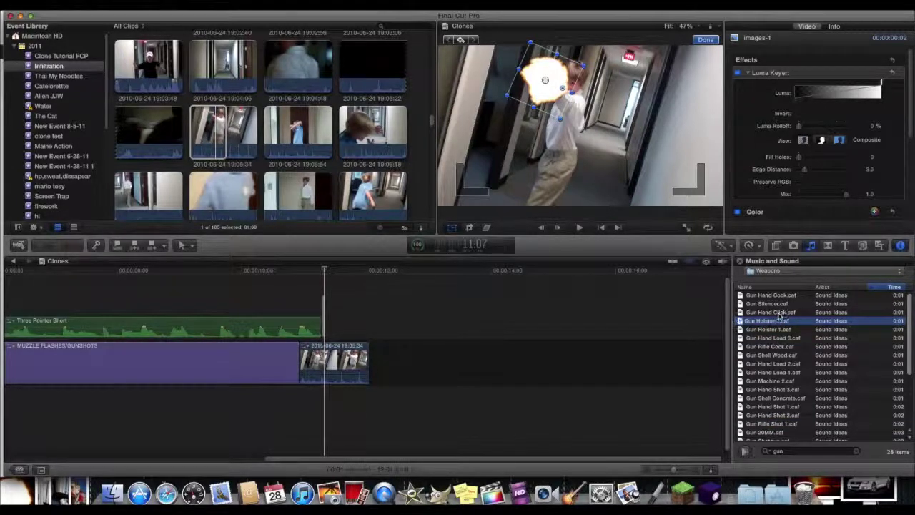
pyautogui.doubleClick(779, 312)
pyautogui.doubleClick(780, 295)
pyautogui.doubleClick(778, 303)
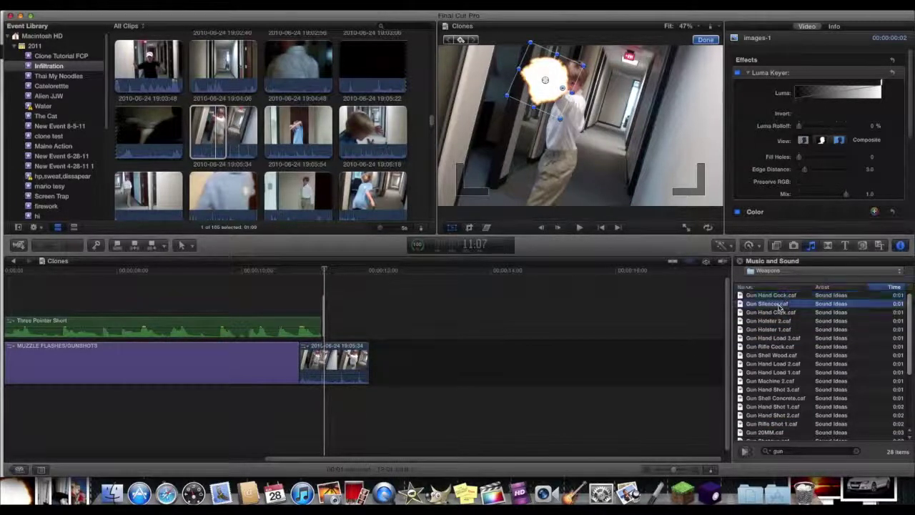
pyautogui.doubleClick(764, 431)
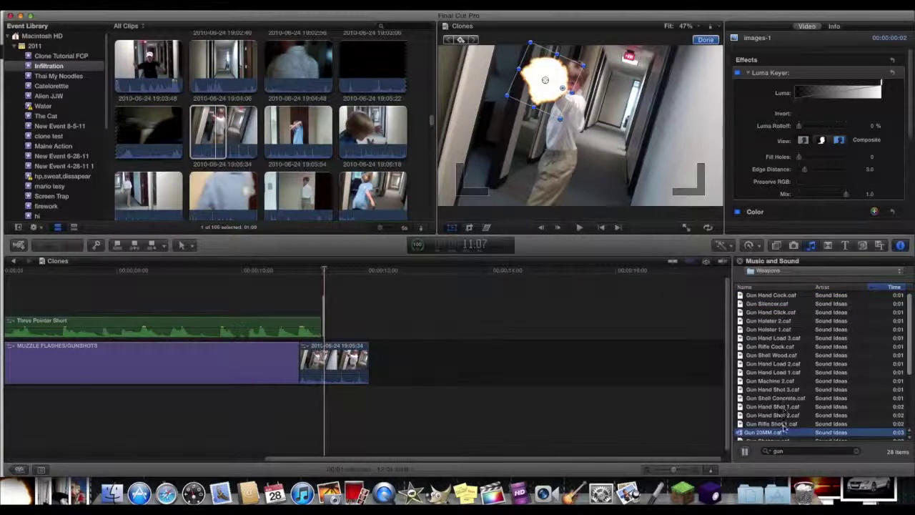
pyautogui.doubleClick(781, 424)
pyautogui.doubleClick(782, 416)
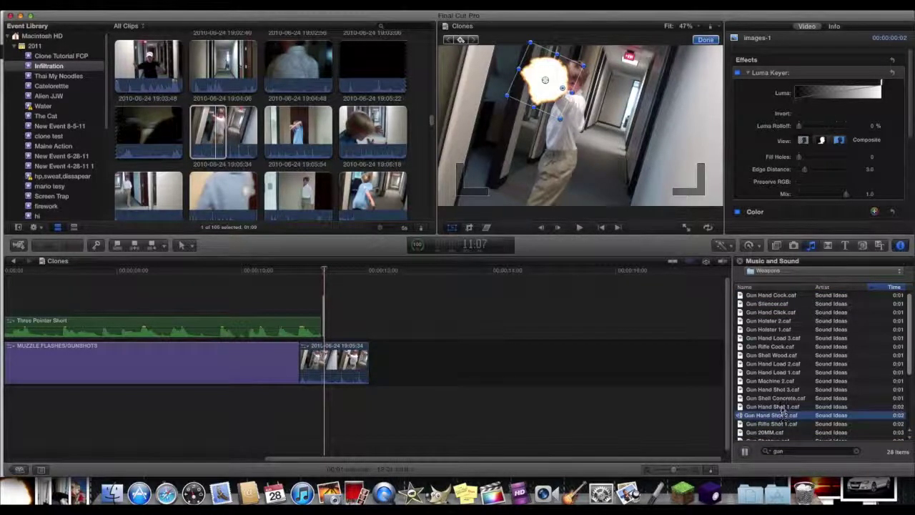
pyautogui.doubleClick(783, 406)
pyautogui.scroll(-1, 786, 406)
pyautogui.scroll(-2, 786, 404)
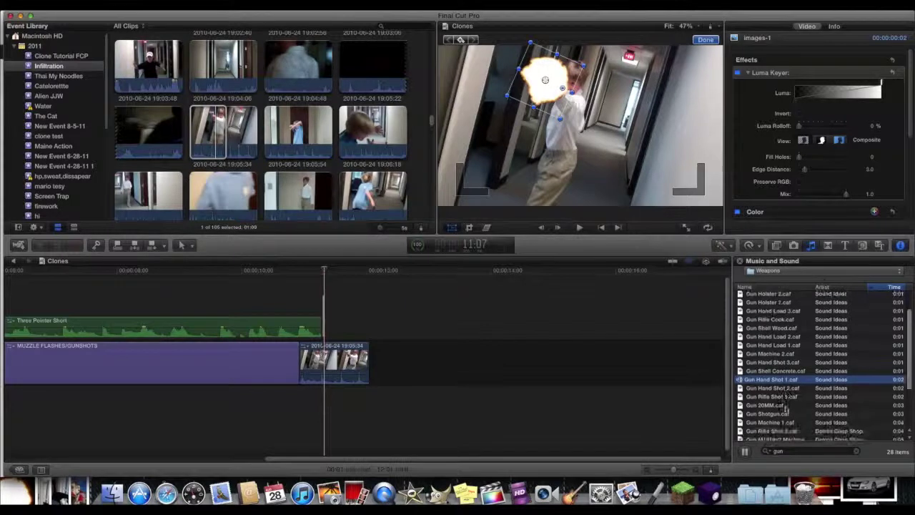
pyautogui.doubleClick(785, 415)
# Place Gun Shotgun.caf above the hallway clip and play back the gunshot
pyautogui.moveTo(777, 415); pyautogui.dragTo(322, 281)
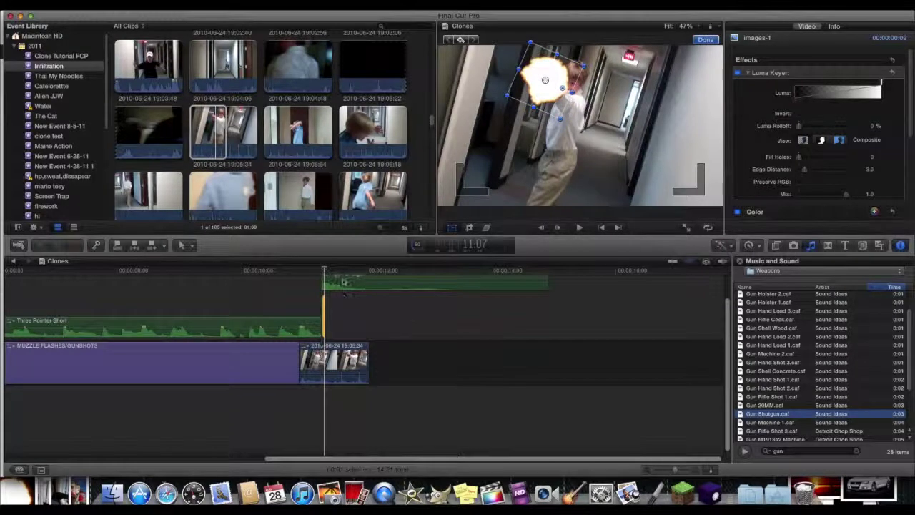
pyautogui.click(300, 279)
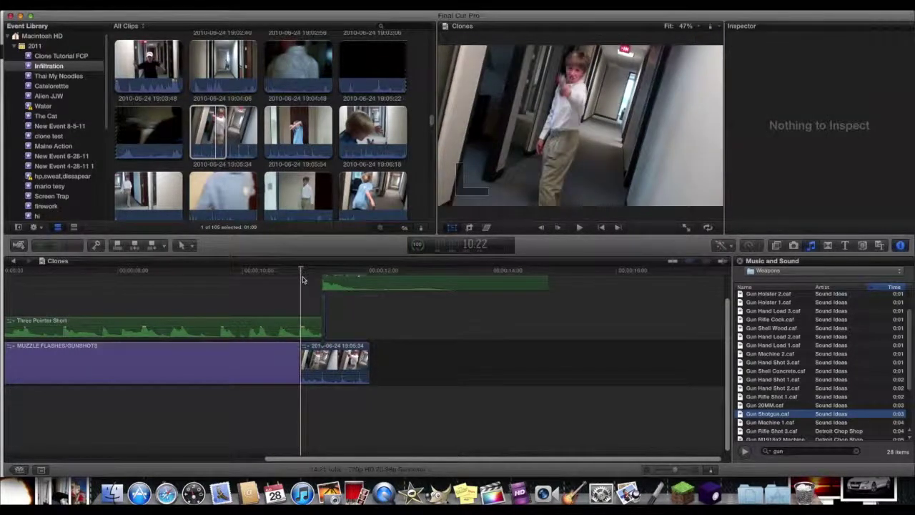
pyautogui.press('space')
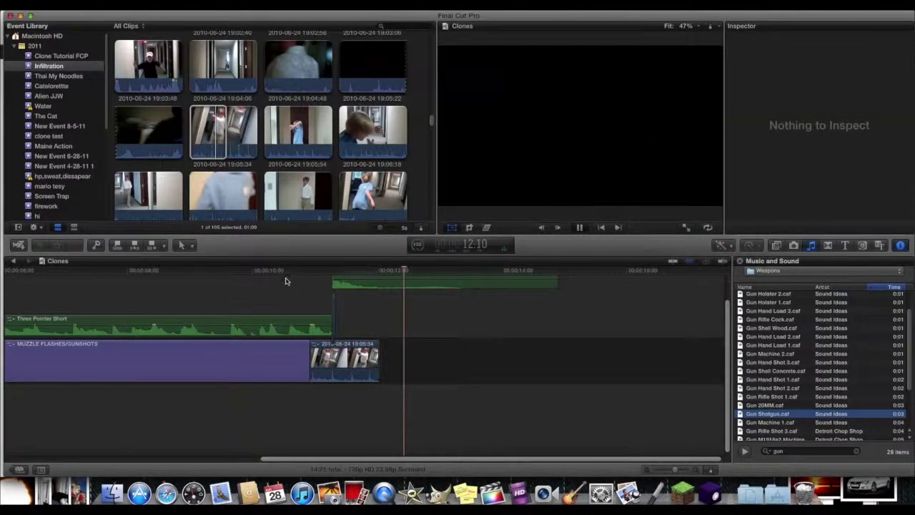
pyautogui.click(306, 283)
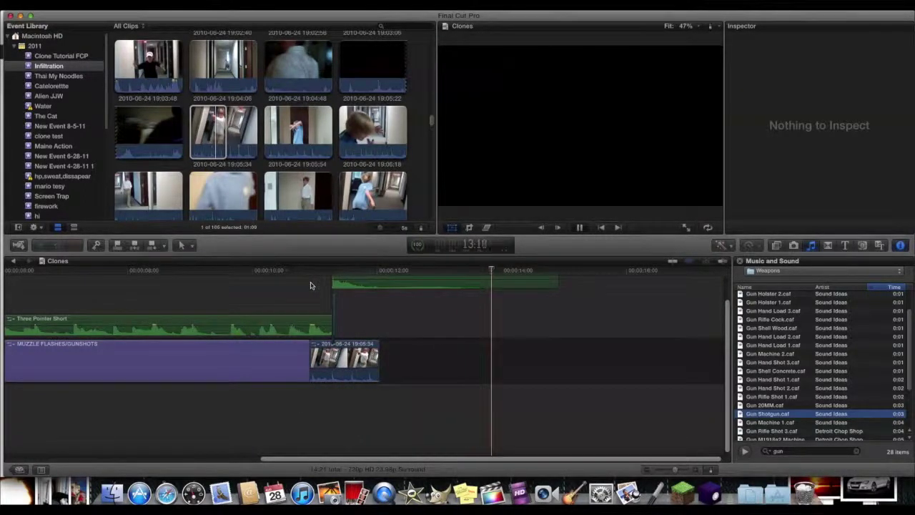
pyautogui.click(300, 287)
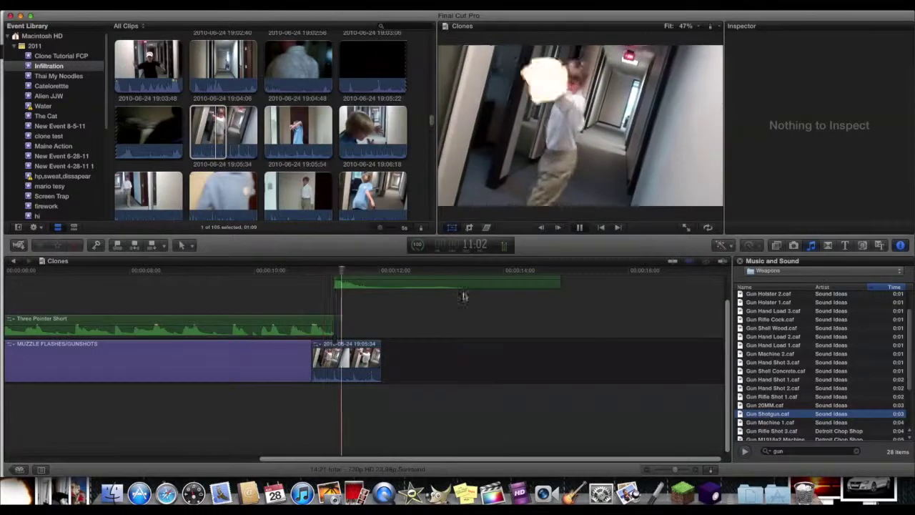
pyautogui.press('space')
# Replay from the end of the title into the gunshot to check its timing
pyautogui.moveTo(4, 503); pyautogui.dragTo(343, 305)
pyautogui.click(250, 313)
pyautogui.press('space')
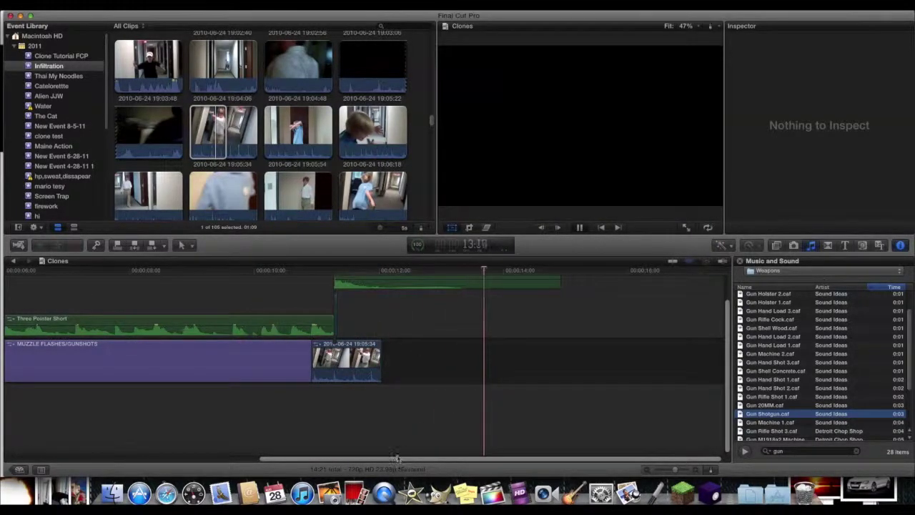
pyautogui.click(199, 420)
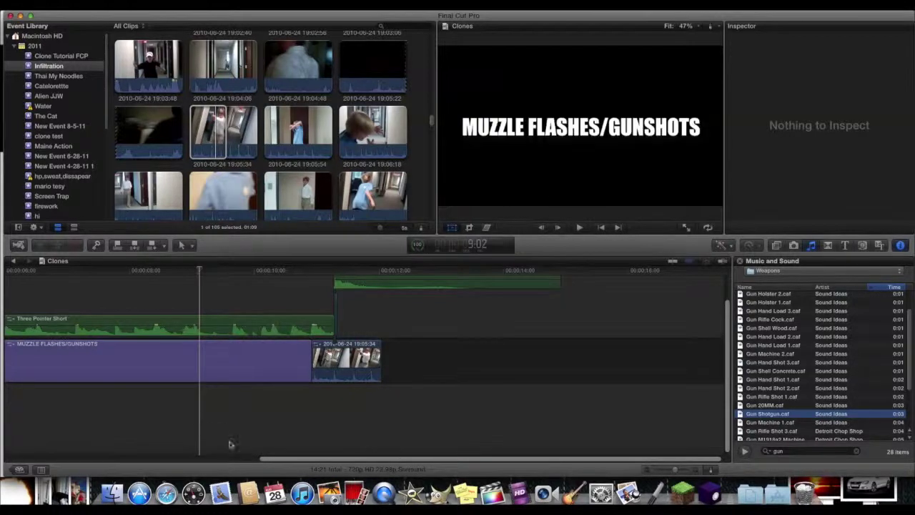
pyautogui.press('space')
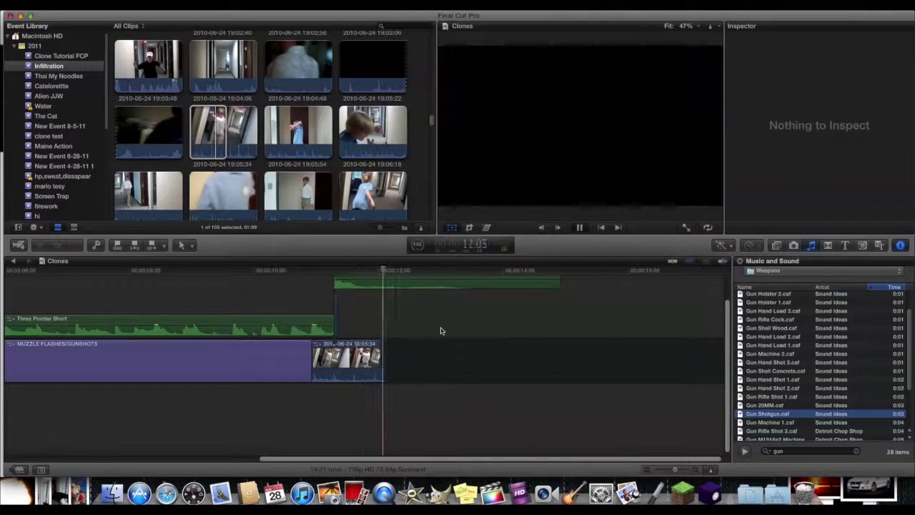
pyautogui.press('space')
pyautogui.click(299, 298)
pyautogui.press('space')
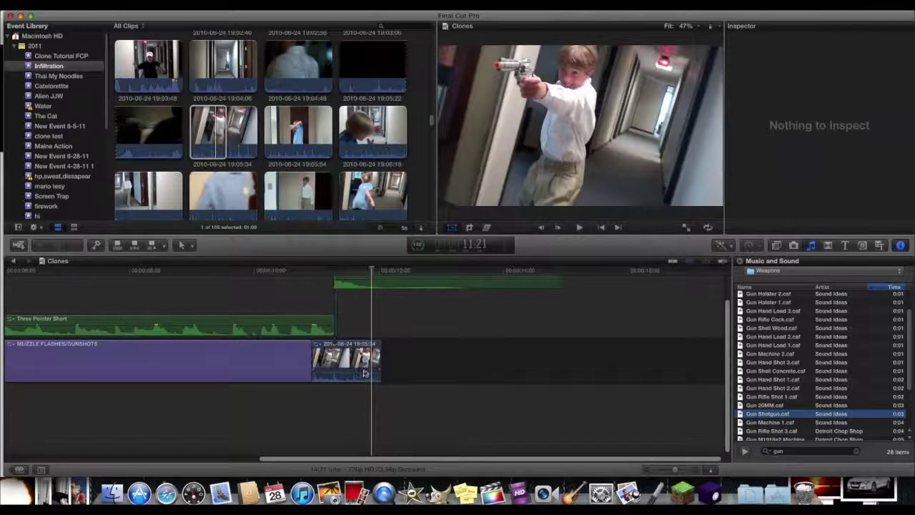
pyautogui.click(364, 366)
pyautogui.click(301, 292)
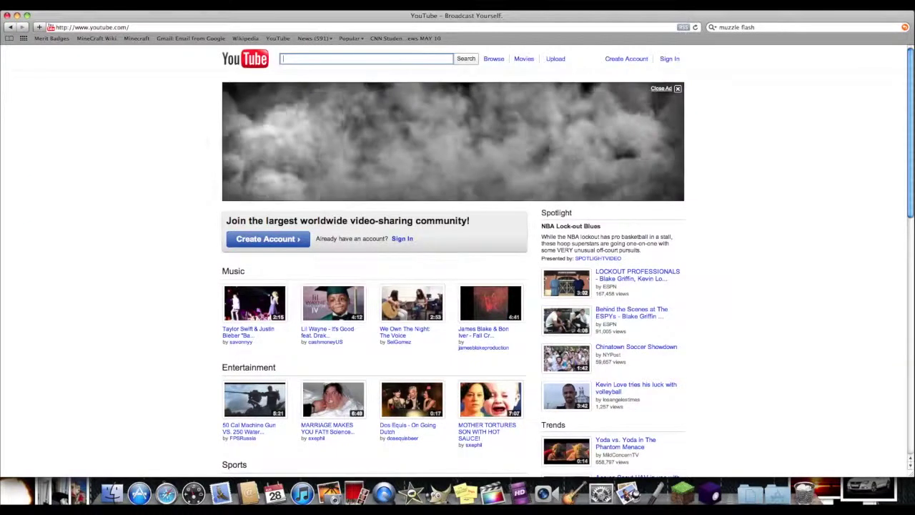
pyautogui.click(7, 16)
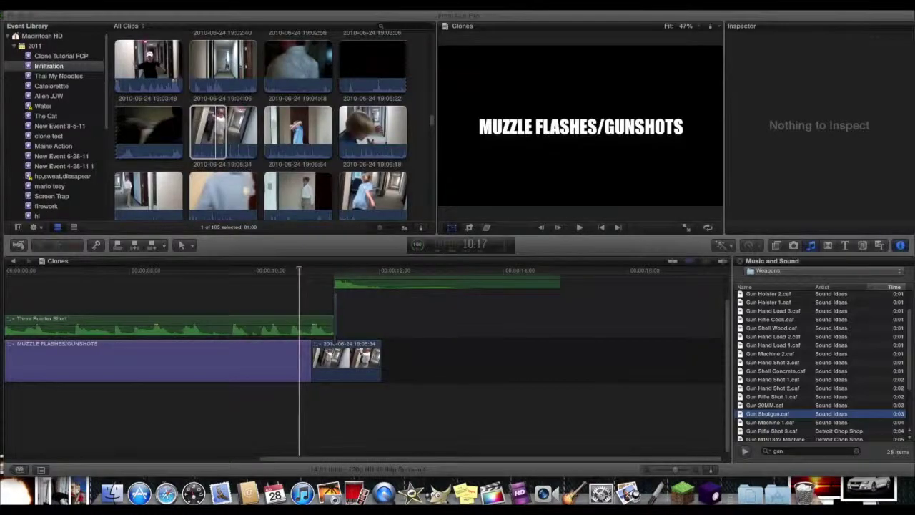
# Bring Final Cut Pro forward, then switch to QuickTime Player from the Dock
pyautogui.hscroll(-1, 550, 348)
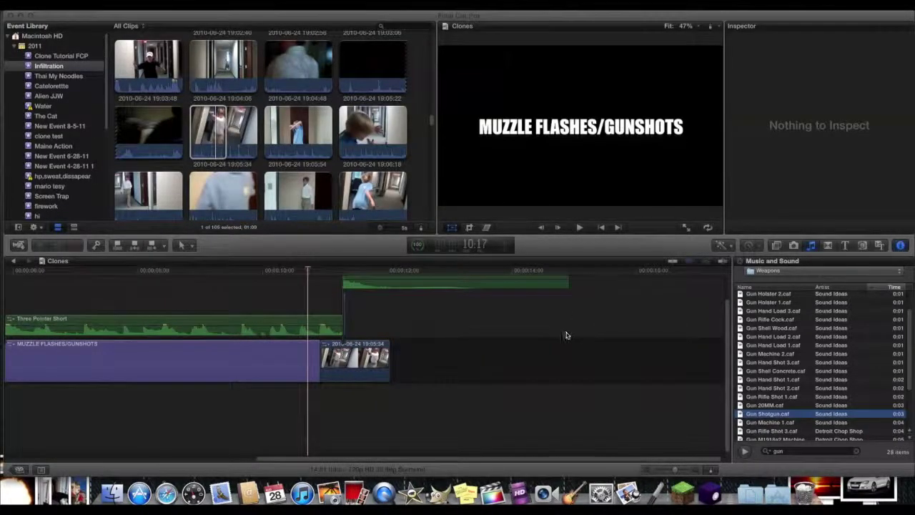
pyautogui.click(318, 272)
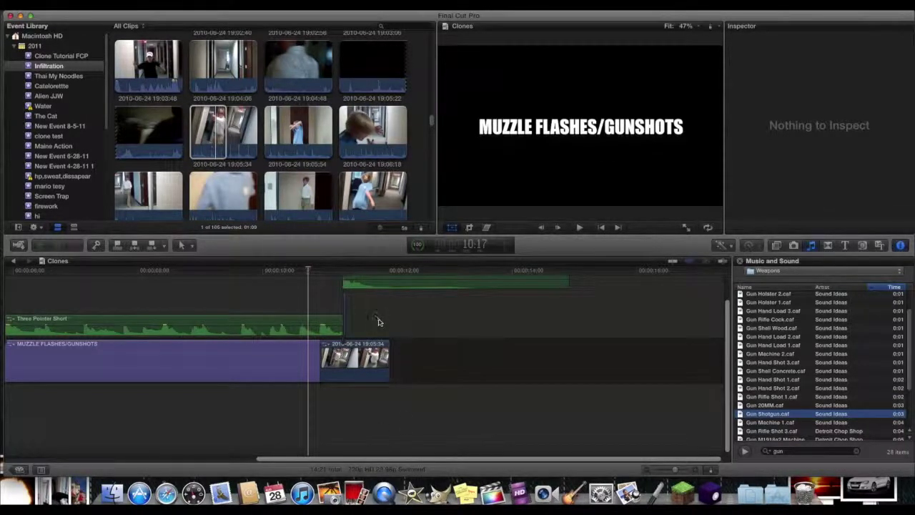
pyautogui.click(389, 488)
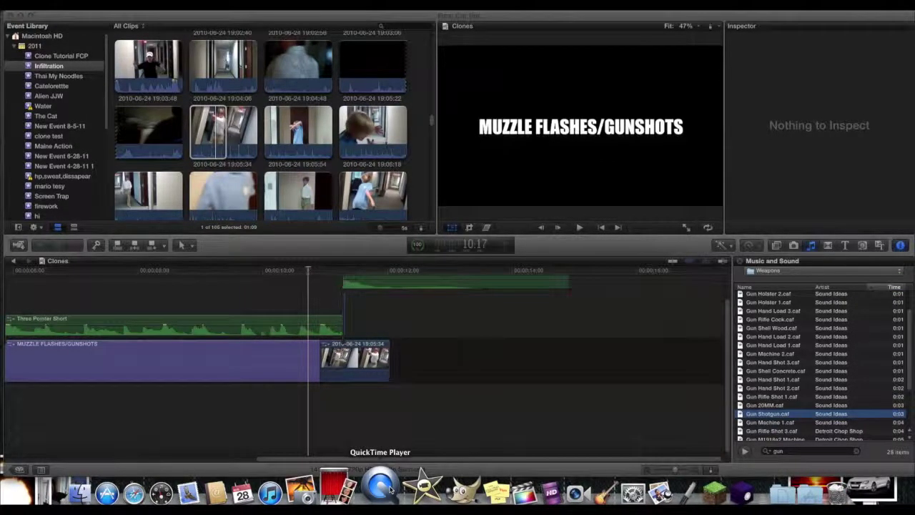
# Choose New Screen Recording from QuickTime Player's File menu
pyautogui.click(103, 5)
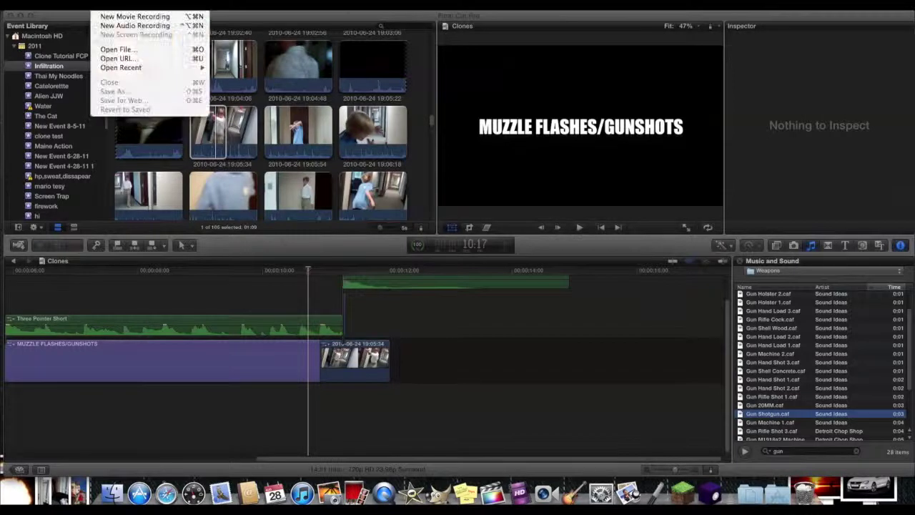
pyautogui.click(122, 37)
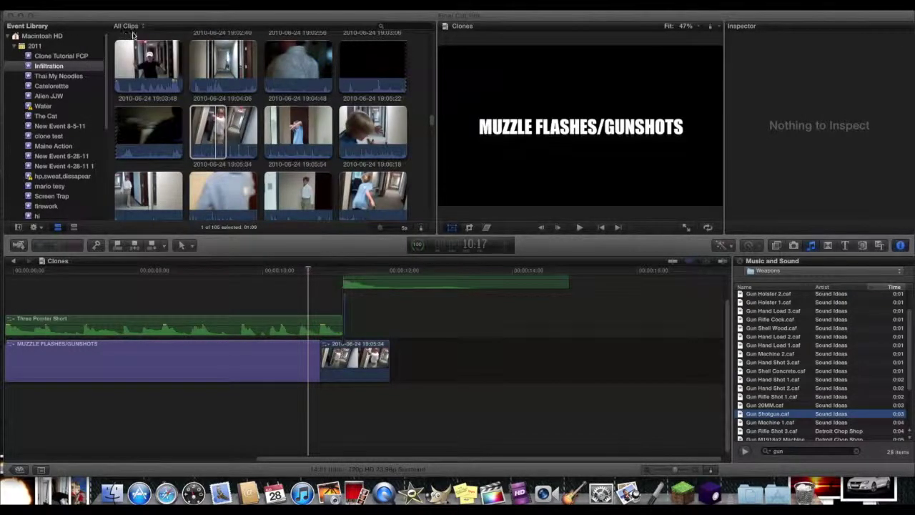
pyautogui.hscroll(-3, 443, 347)
pyautogui.hscroll(-3, 443, 348)
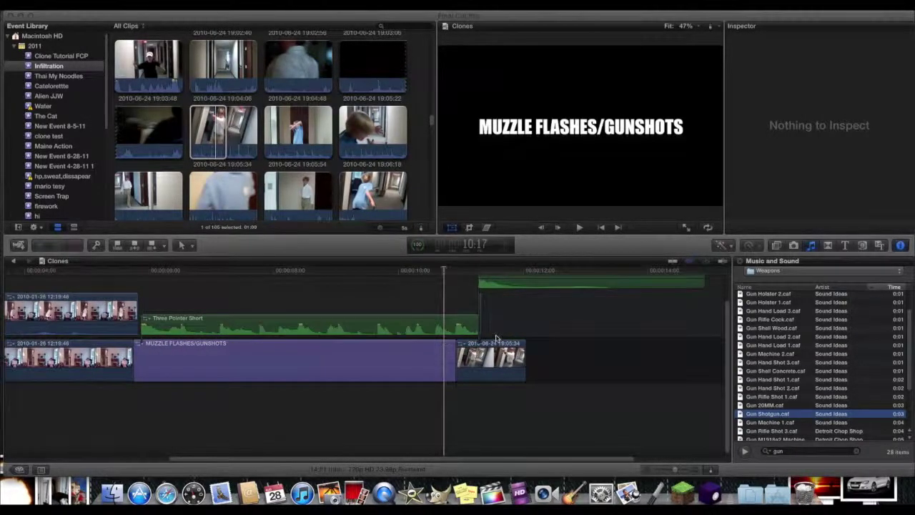
pyautogui.hscroll(4, 515, 331)
pyautogui.hscroll(1, 520, 326)
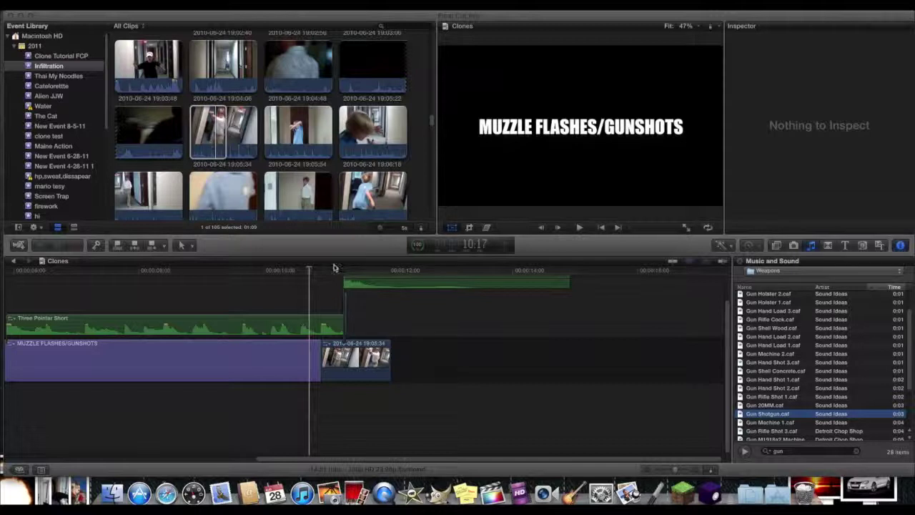
pyautogui.hscroll(-1, 311, 313)
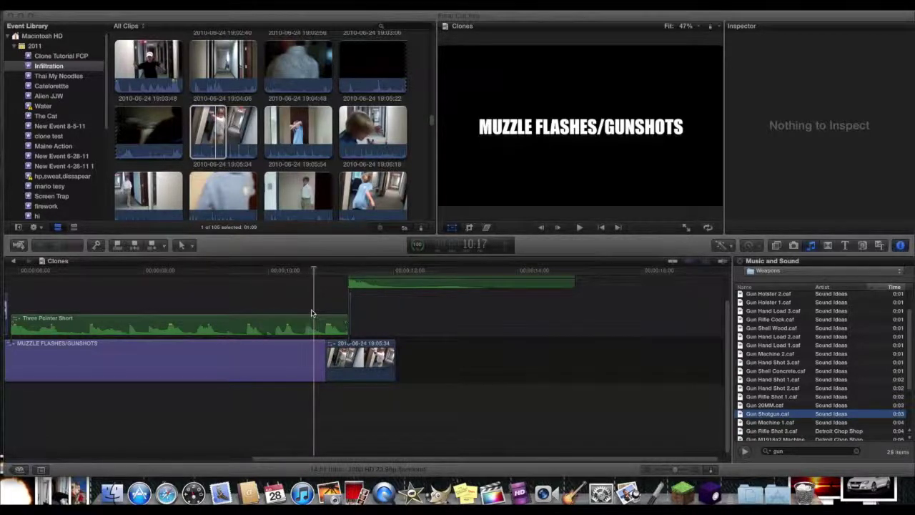